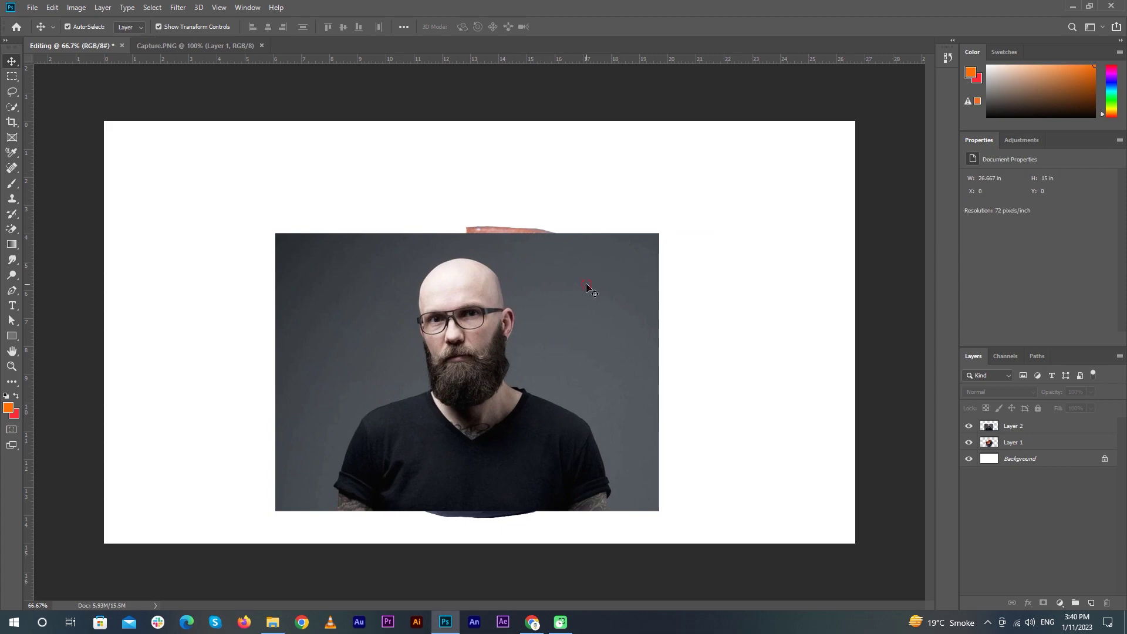
- Enlarge the portrait photo to about 20.05 × 14.51 in and position it at the bottom edge of the canvas
drag(659, 234, 750, 168)
drag(544, 320, 569, 291)
click(564, 26)
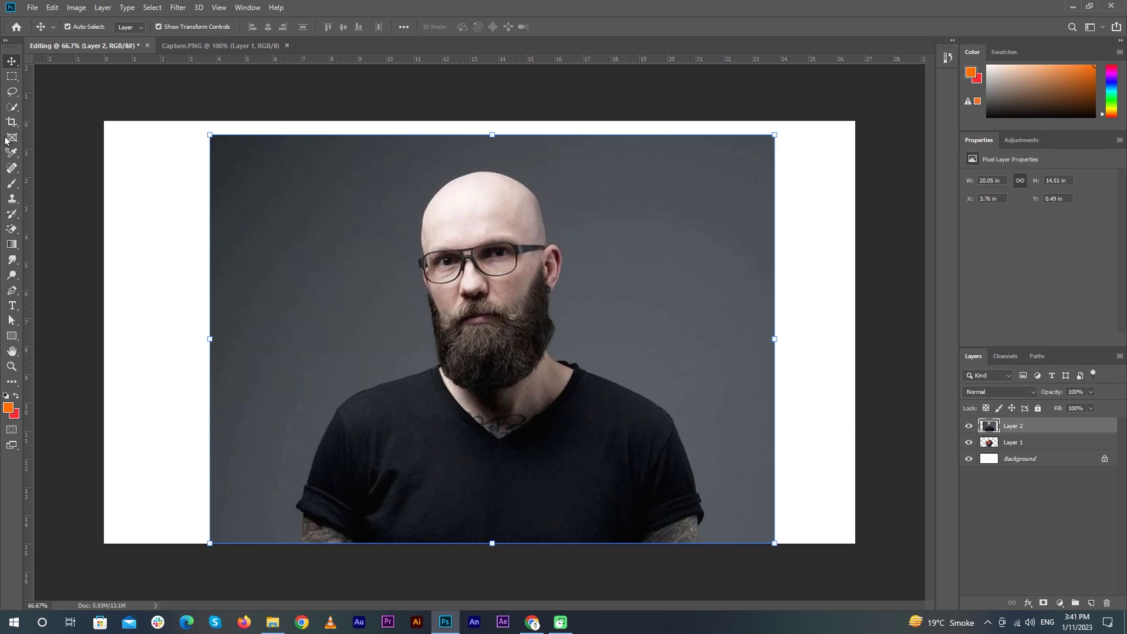
- Add a layer mask to the portrait layer and select the man with Select Subject
right_click(17, 109)
click(32, 109)
scroll(673, 377, up, 1)
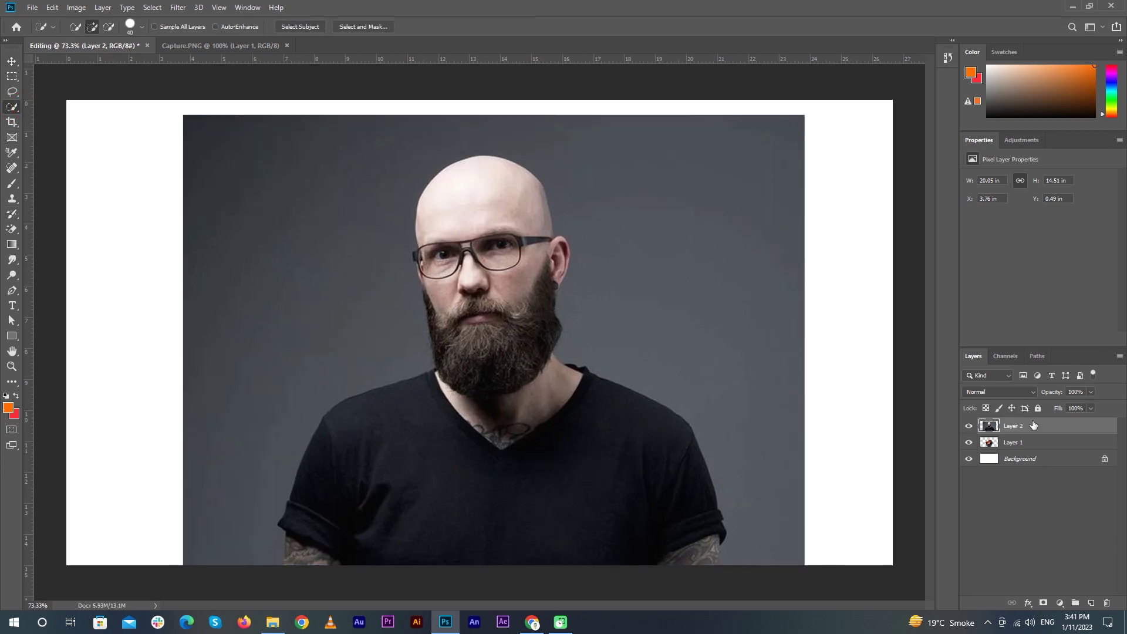
click(1043, 603)
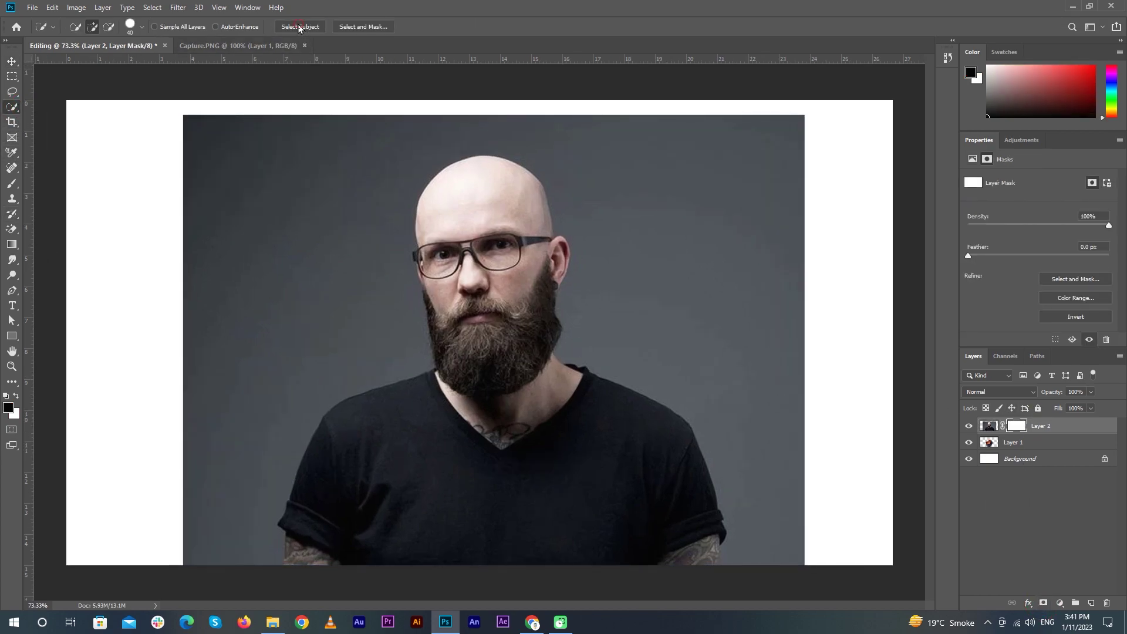
scroll(327, 210, up, 13)
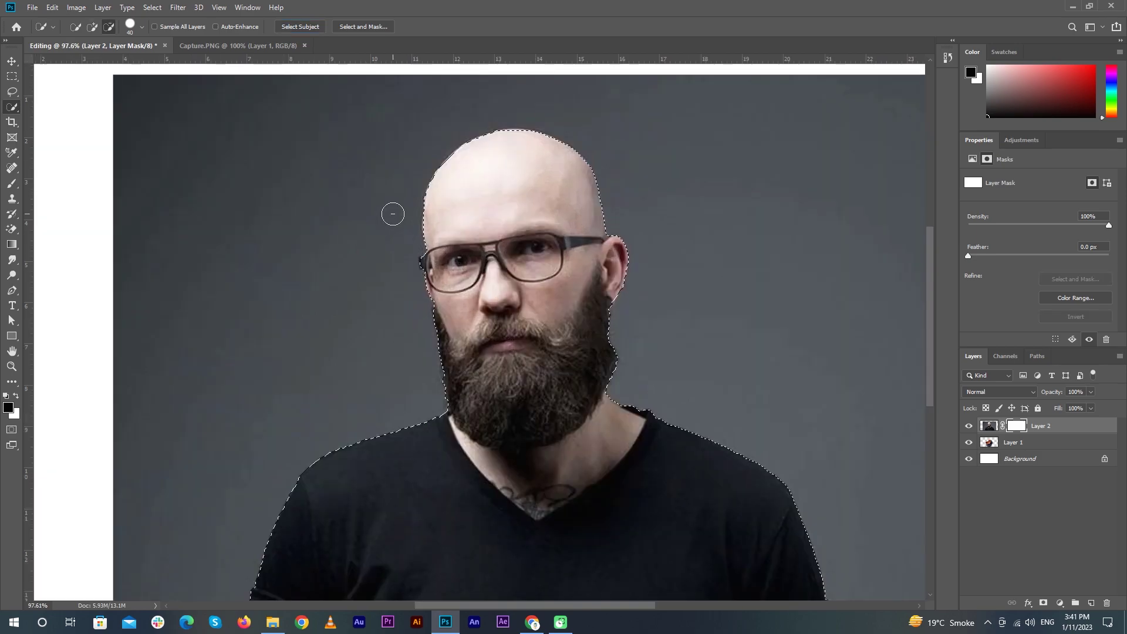
scroll(444, 293, up, 1)
key(alt)
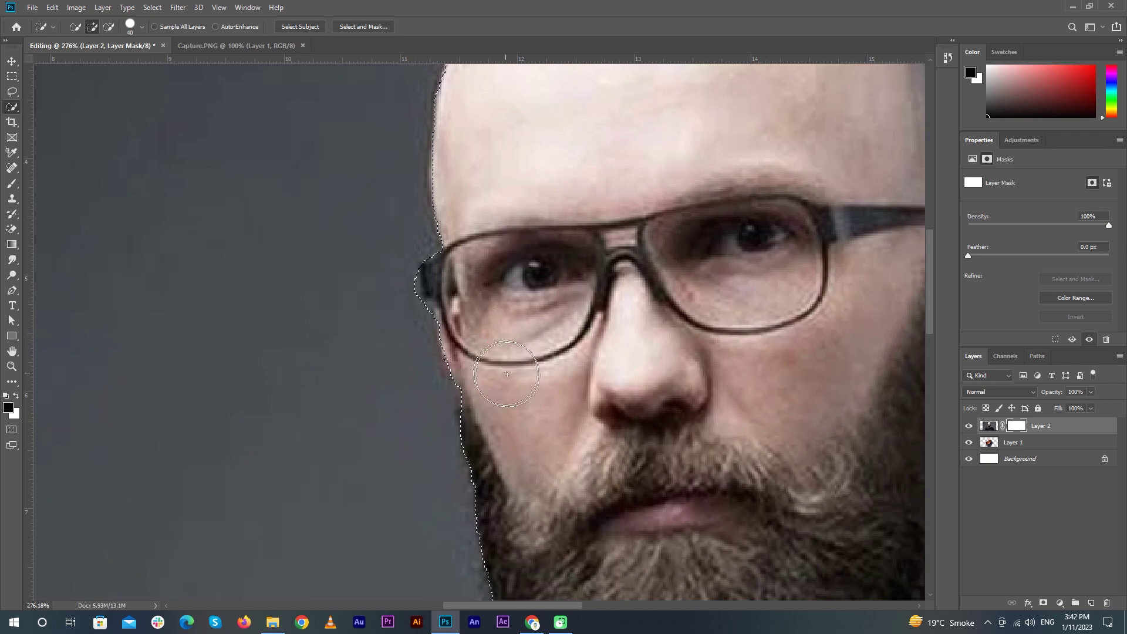
- Set the portrait's layer mask feather to 0.5 px and invert the selection
scroll(502, 364, down, 14)
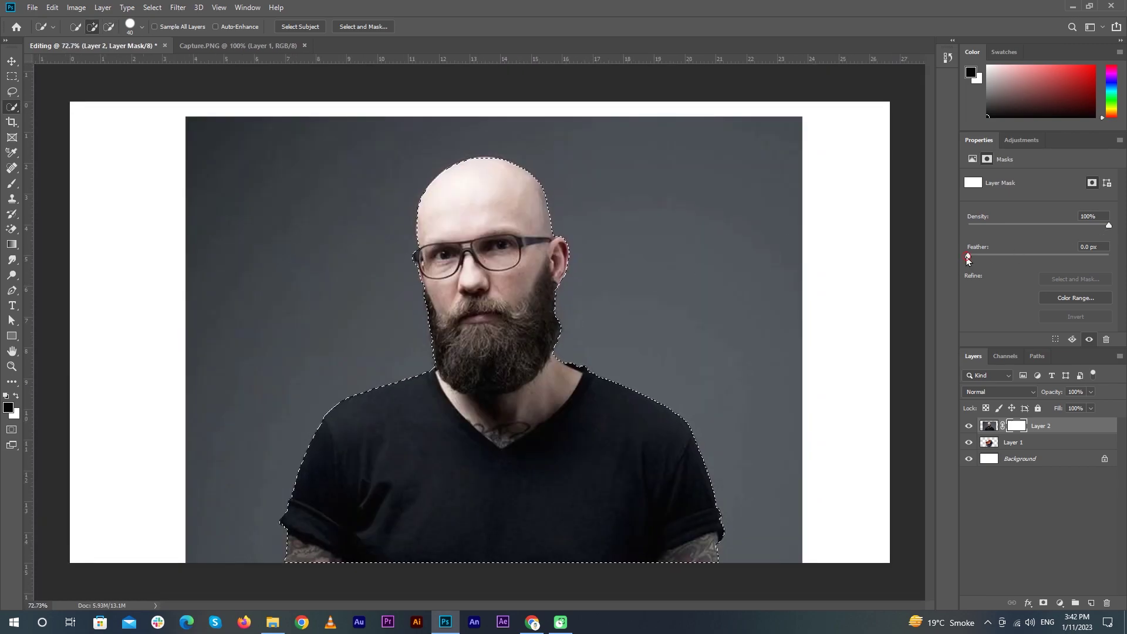
scroll(853, 350, up, 6)
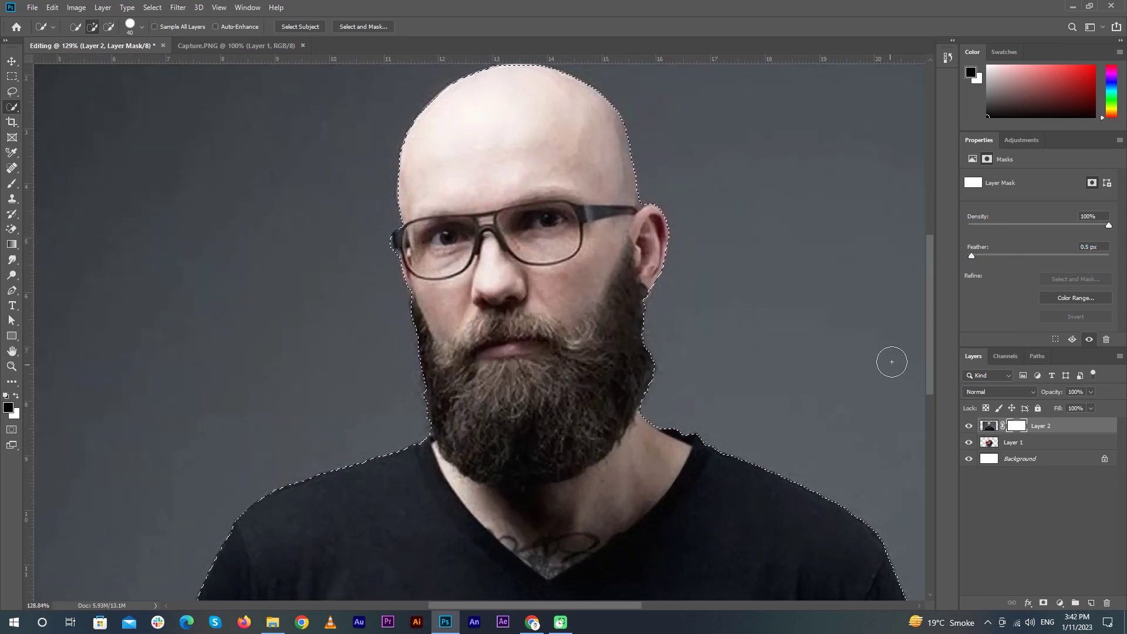
key(alt)
scroll(659, 343, down, 5)
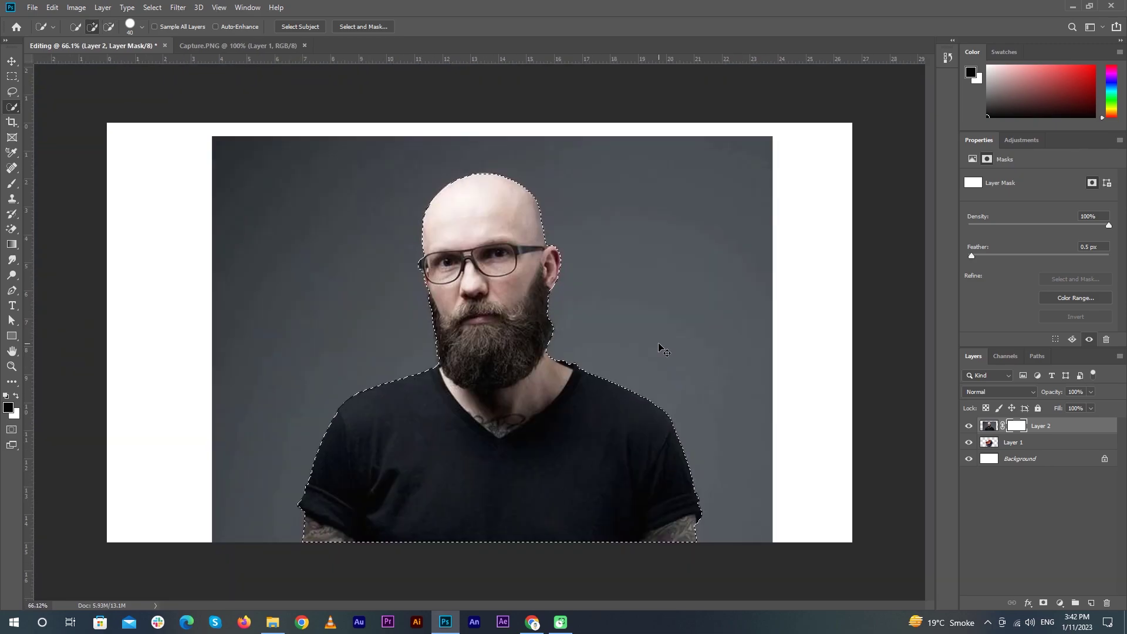
- Paint out the grey backdrop on the mask in black with a hardened 250 px Soft Round brush, and deselect
key(b)
click(85, 27)
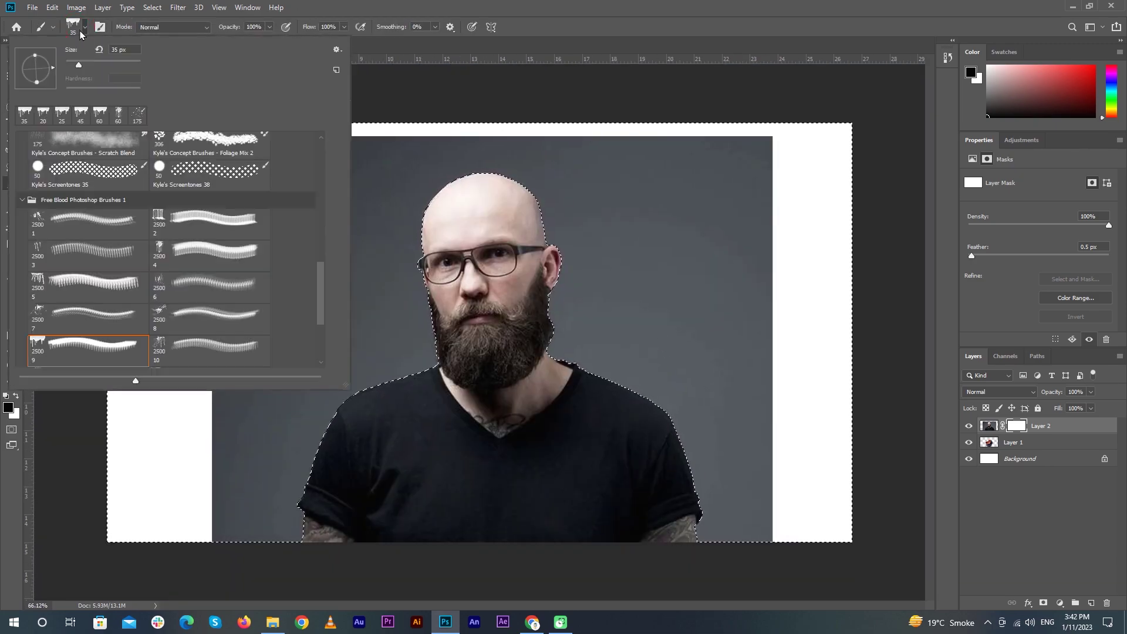
scroll(113, 180, up, 5)
scroll(113, 177, up, 4)
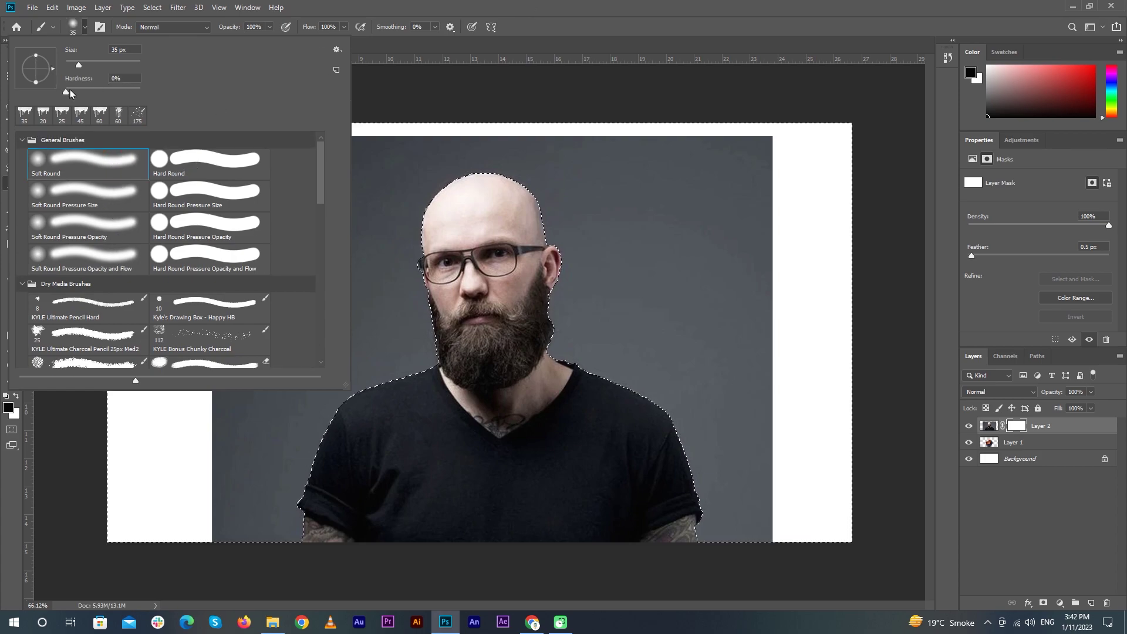
click(440, 5)
key(bracketright)
key(bracketright)
key(bracketright)
key(bracketright)
key(bracketright)
key(bracketright)
key(bracketright)
key(bracketright)
key(bracketright)
key(bracketright)
key(bracketright)
key(bracketright)
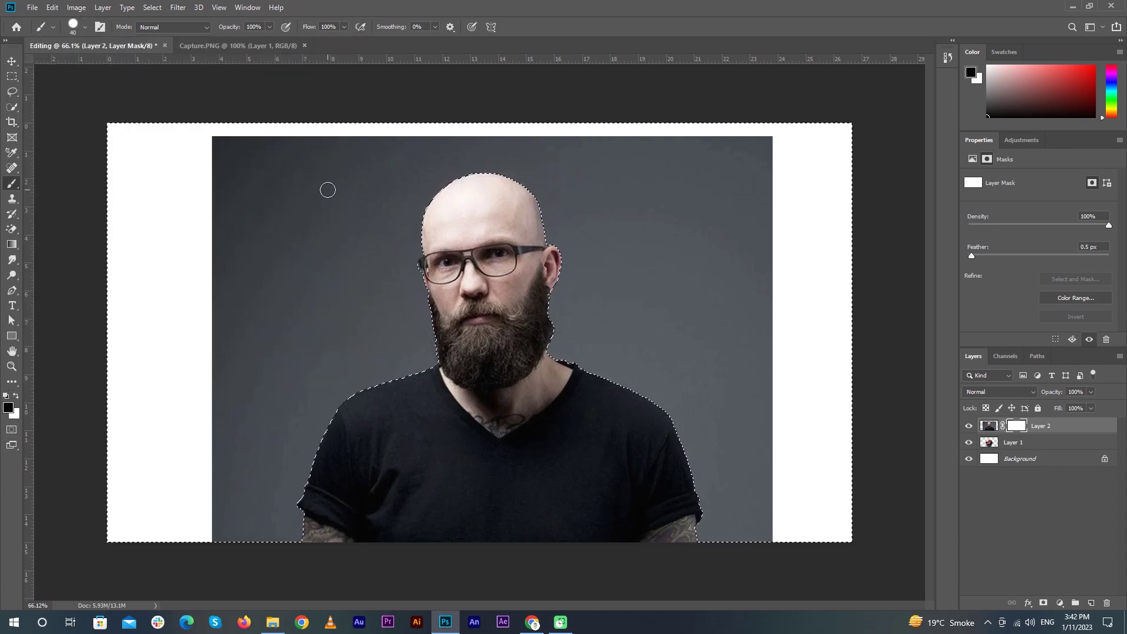
mouse_move(307, 162)
mouse_down()
mouse_move(439, 158)
mouse_move(236, 163)
mouse_move(208, 425)
mouse_move(296, 520)
mouse_move(303, 512)
mouse_move(283, 455)
mouse_move(293, 312)
mouse_move(343, 276)
mouse_move(343, 382)
mouse_move(324, 392)
mouse_move(318, 424)
mouse_move(411, 373)
mouse_move(429, 324)
mouse_move(398, 166)
mouse_move(418, 226)
mouse_move(484, 158)
mouse_move(647, 141)
mouse_move(287, 152)
mouse_move(739, 206)
mouse_move(762, 528)
mouse_move(683, 211)
mouse_move(499, 222)
mouse_move(579, 265)
mouse_move(633, 391)
mouse_move(717, 490)
mouse_up()
key(ctrl+d)
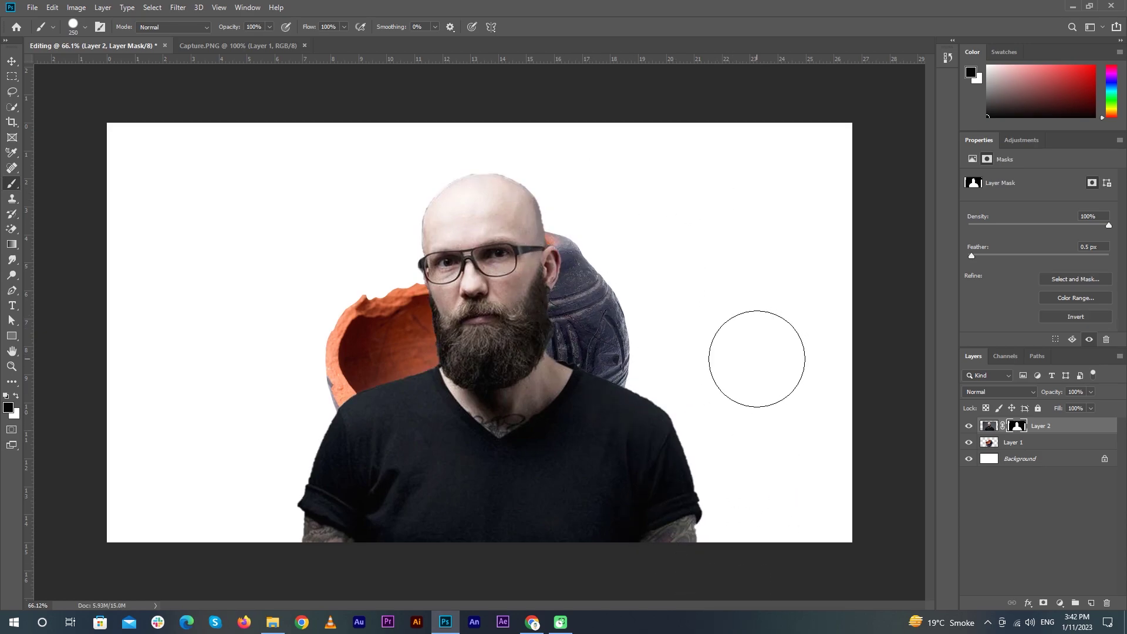
- Shift the cut-out man slightly to the right, to about X 4.22 in
key(v)
mouse_move(502, 374)
mouse_down()
mouse_move(562, 376)
mouse_move(515, 374)
mouse_up()
click(895, 347)
- Remove the leftover fringe on the mask along the upper left curve of the bald head with a 45 px black brush
scroll(518, 212, up, 8)
click(522, 205)
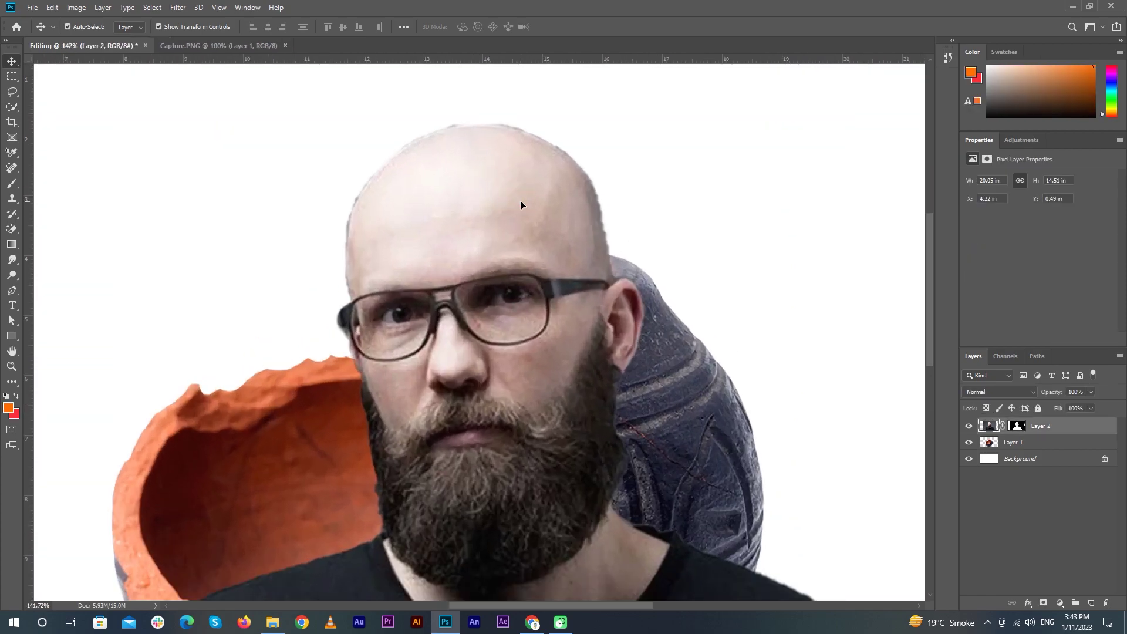
click(1019, 425)
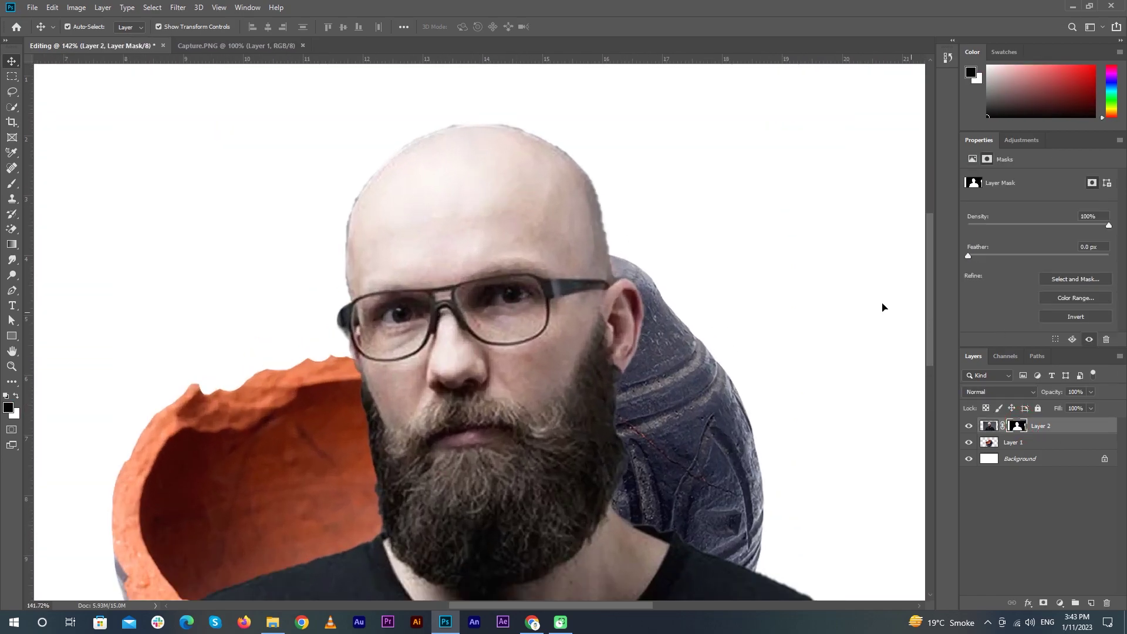
scroll(715, 272, down, 5)
click(890, 338)
scroll(499, 170, up, 15)
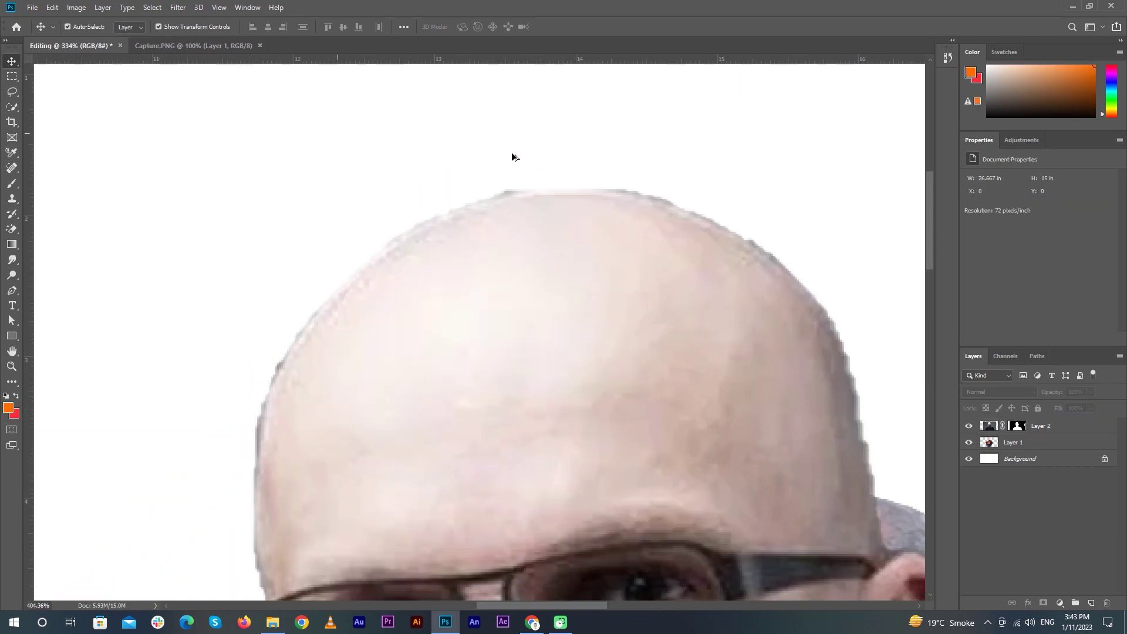
key(b)
click(1019, 427)
key(bracketleft)
key(bracketleft)
key(bracketleft)
key(bracketleft)
key(bracketleft)
key(bracketleft)
key(bracketleft)
key(bracketleft)
key(bracketleft)
key(bracketleft)
key(bracketleft)
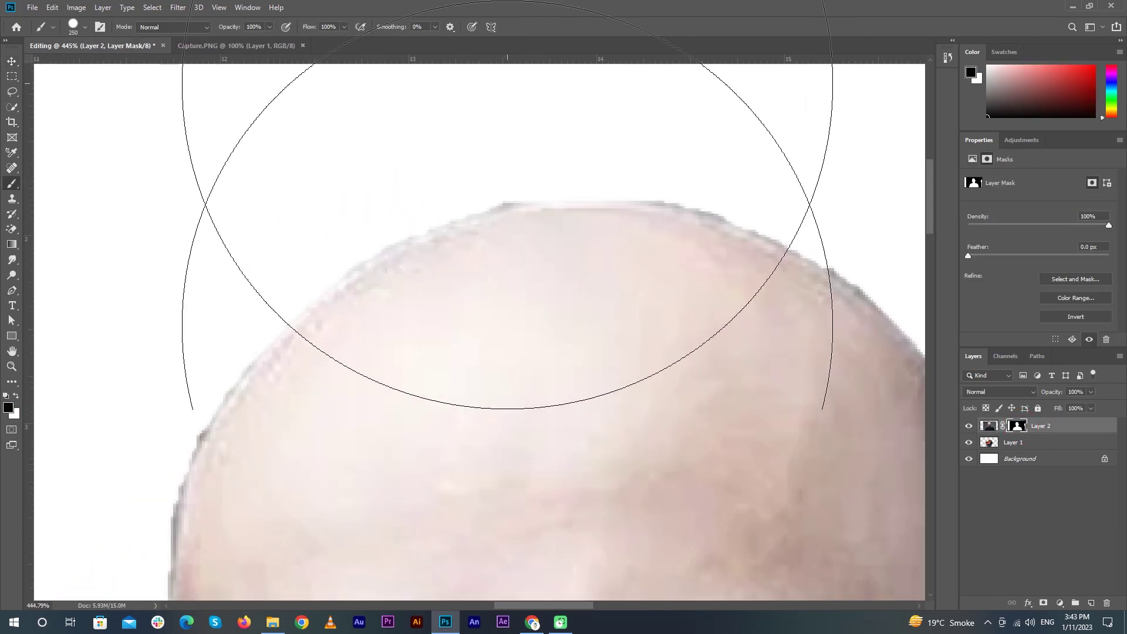
click(495, 149)
drag(275, 281, 428, 164)
click(328, 242)
click(307, 293)
drag(330, 289, 340, 193)
click(302, 223)
click(287, 282)
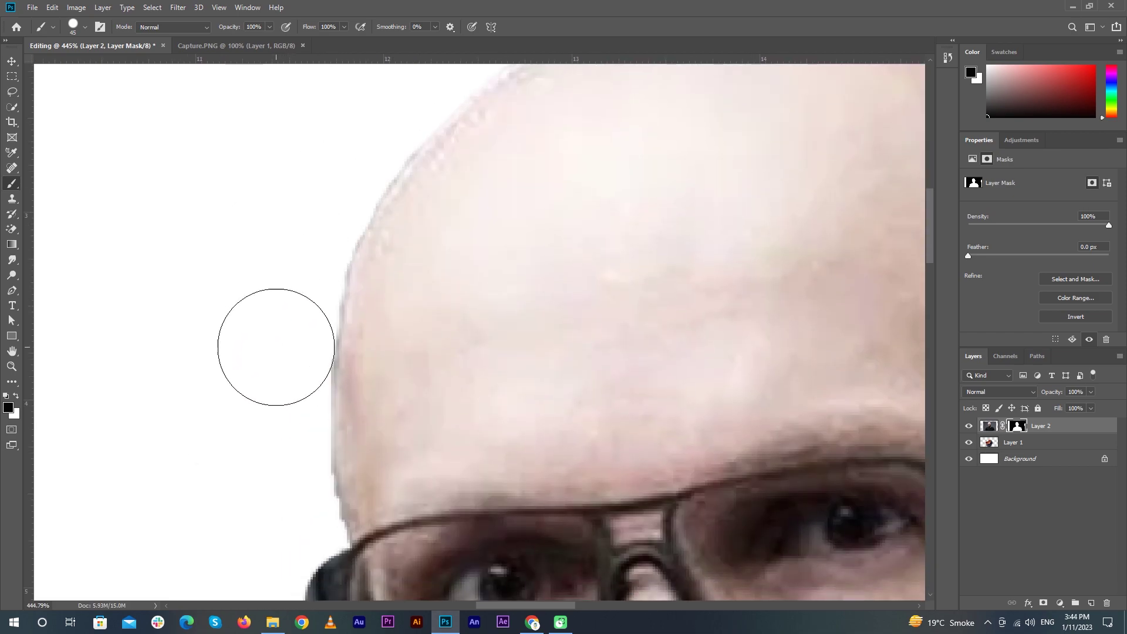
- Clean the mask edge along the left temple and beside the glasses, reducing the brush to 15 px
drag(277, 357, 267, 266)
click(290, 337)
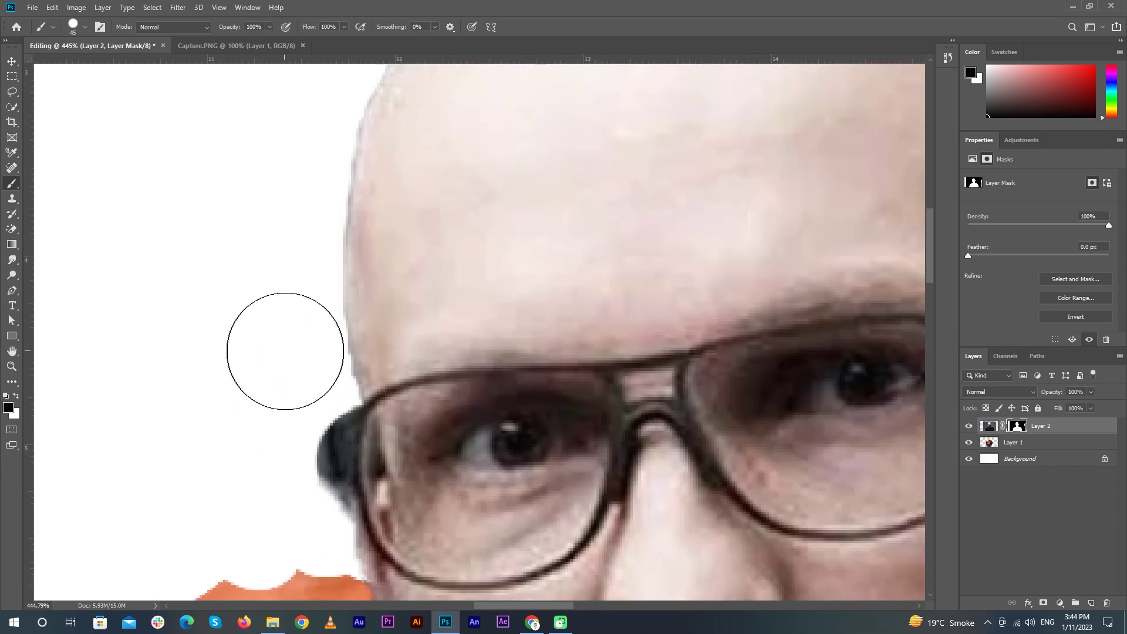
key(bracketleft)
key(bracketleft)
key(bracketleft)
key(bracketleft)
key(bracketleft)
key(bracketleft)
drag(353, 526, 363, 228)
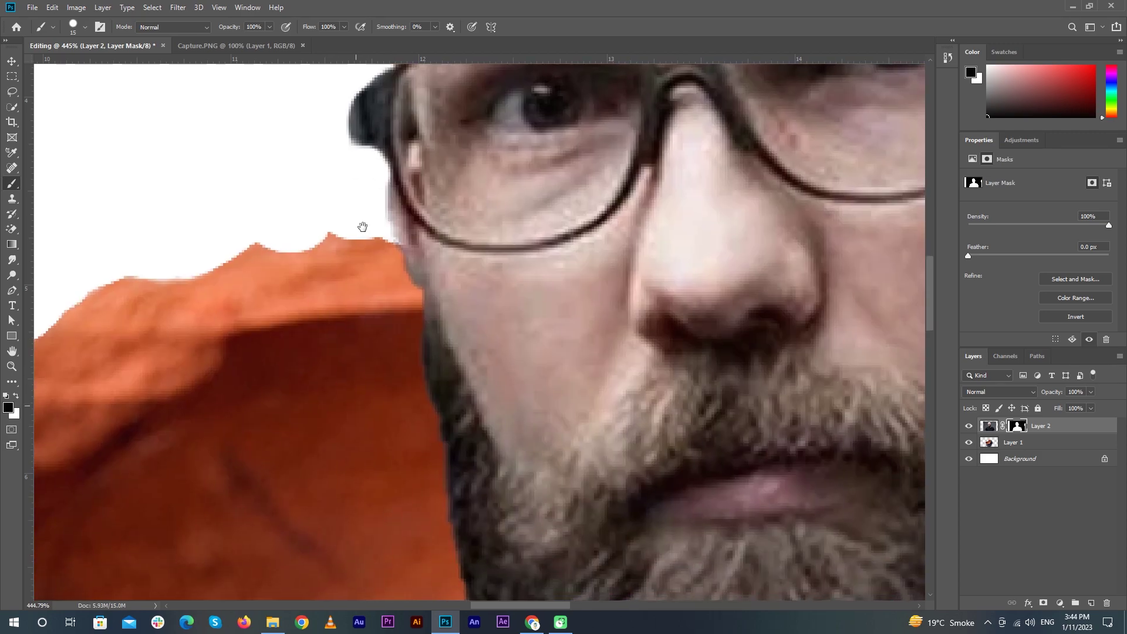
- Smooth the mask edge across the crown and upper right curve of the head with the 15 px black brush
scroll(355, 296, down, 6)
scroll(518, 109, up, 4)
drag(518, 110, 386, 376)
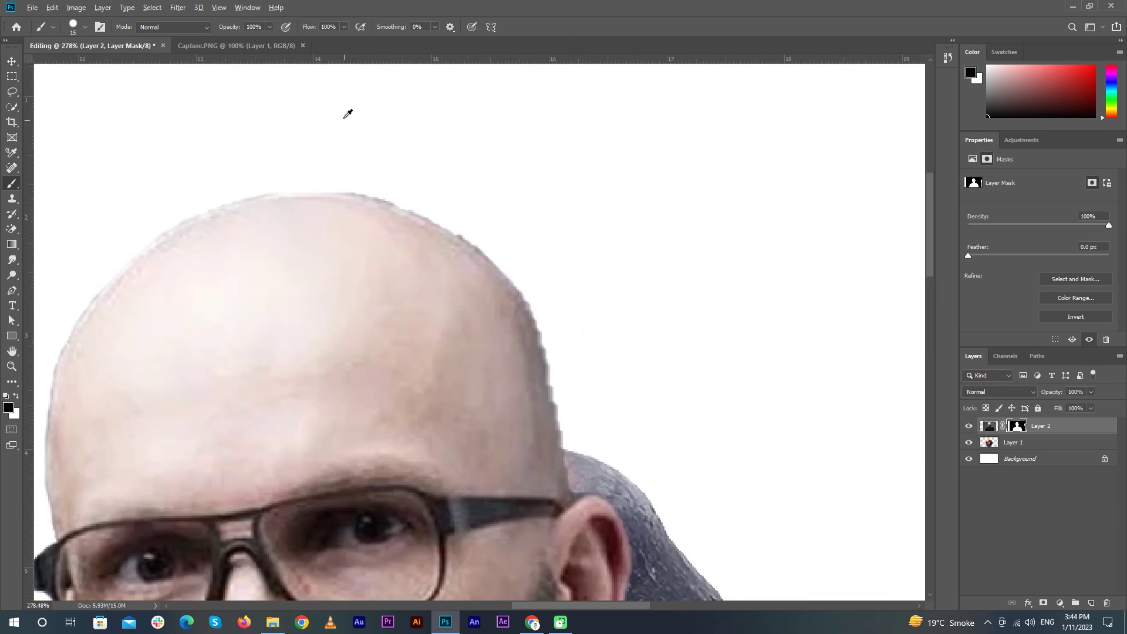
scroll(355, 123, up, 5)
mouse_move(393, 229)
mouse_down()
mouse_move(504, 273)
mouse_move(466, 251)
mouse_move(497, 273)
mouse_up()
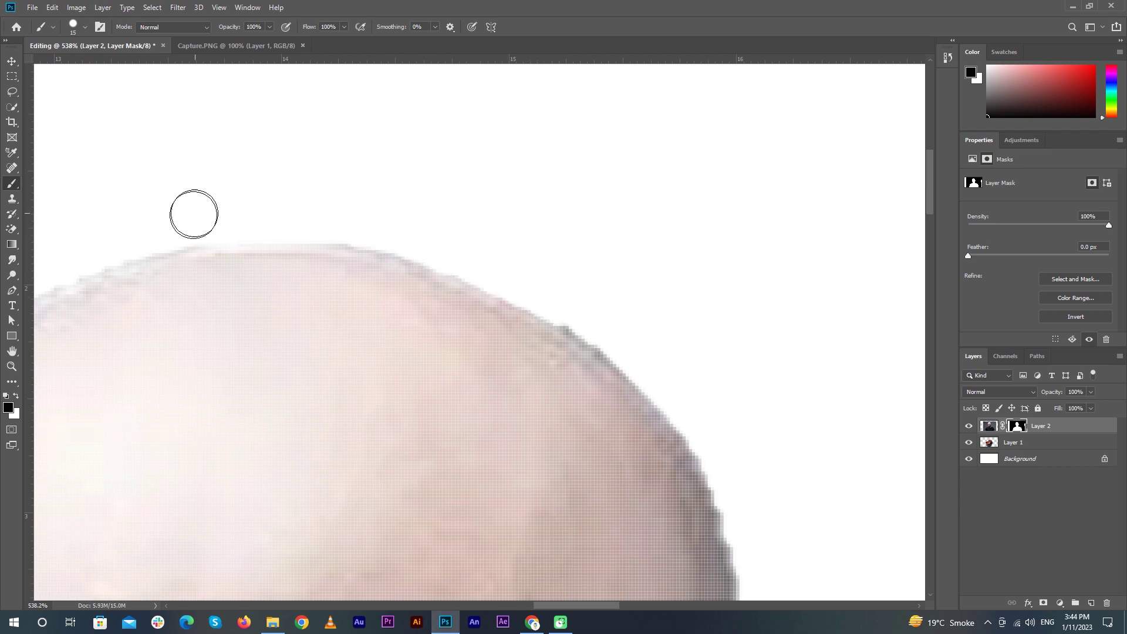
drag(464, 277, 409, 189)
mouse_move(527, 227)
mouse_down()
mouse_move(545, 245)
mouse_move(617, 303)
mouse_move(662, 368)
mouse_move(690, 459)
mouse_move(679, 408)
mouse_up()
mouse_move(623, 369)
mouse_down()
mouse_move(573, 194)
mouse_move(476, 219)
mouse_up()
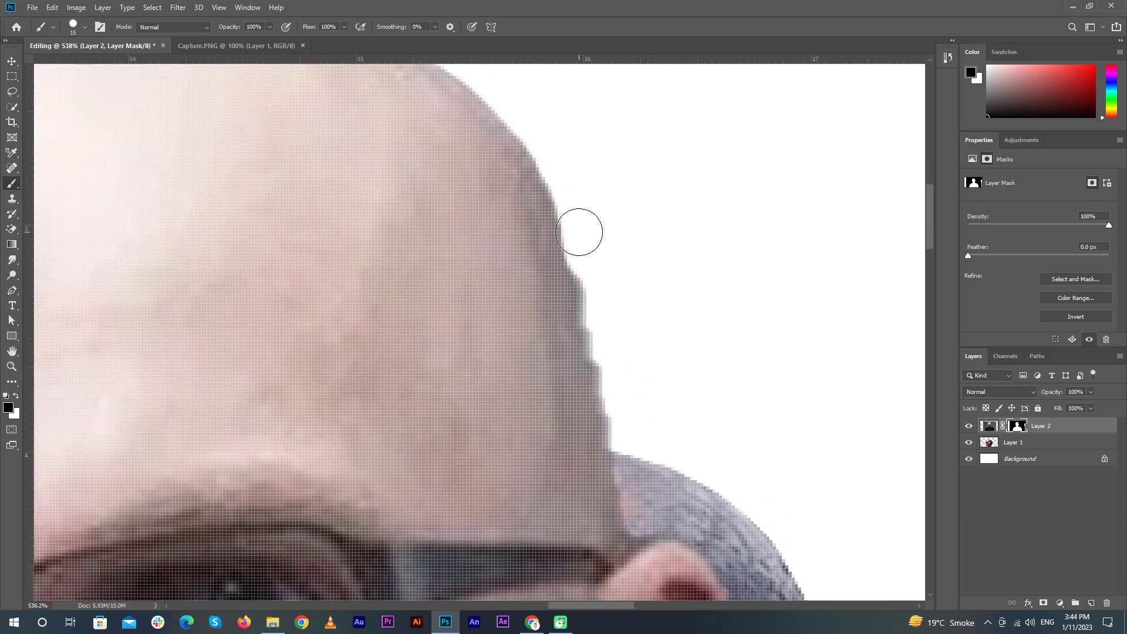
- Paint away the jagged fringe down the right side of the head to the ear, reducing the brush to 8 px
drag(578, 205, 615, 372)
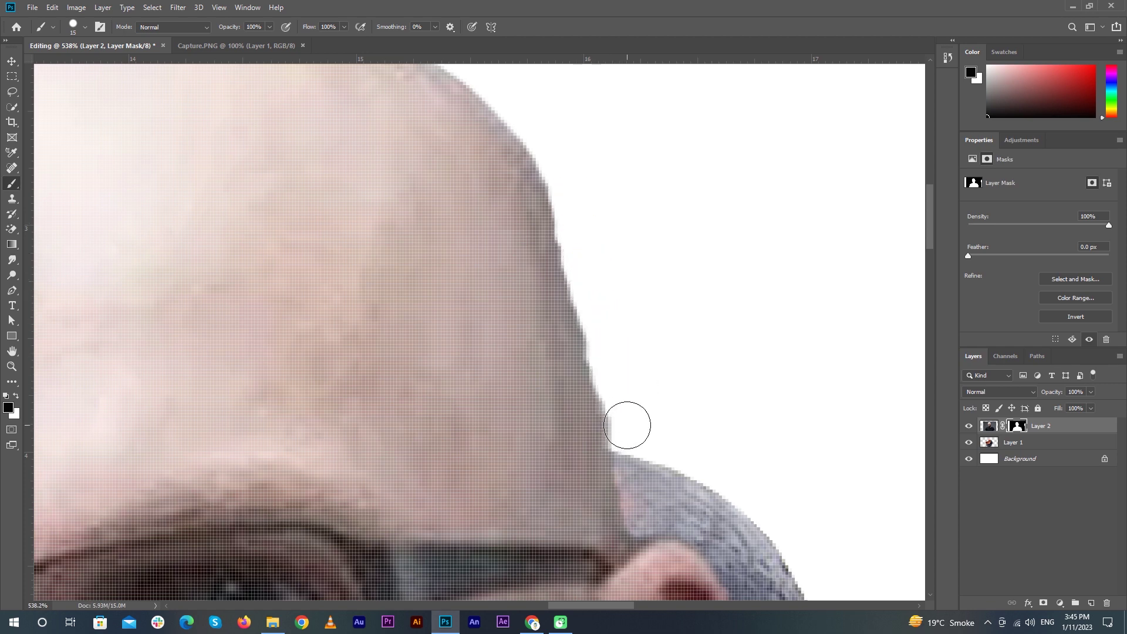
drag(624, 433, 638, 415)
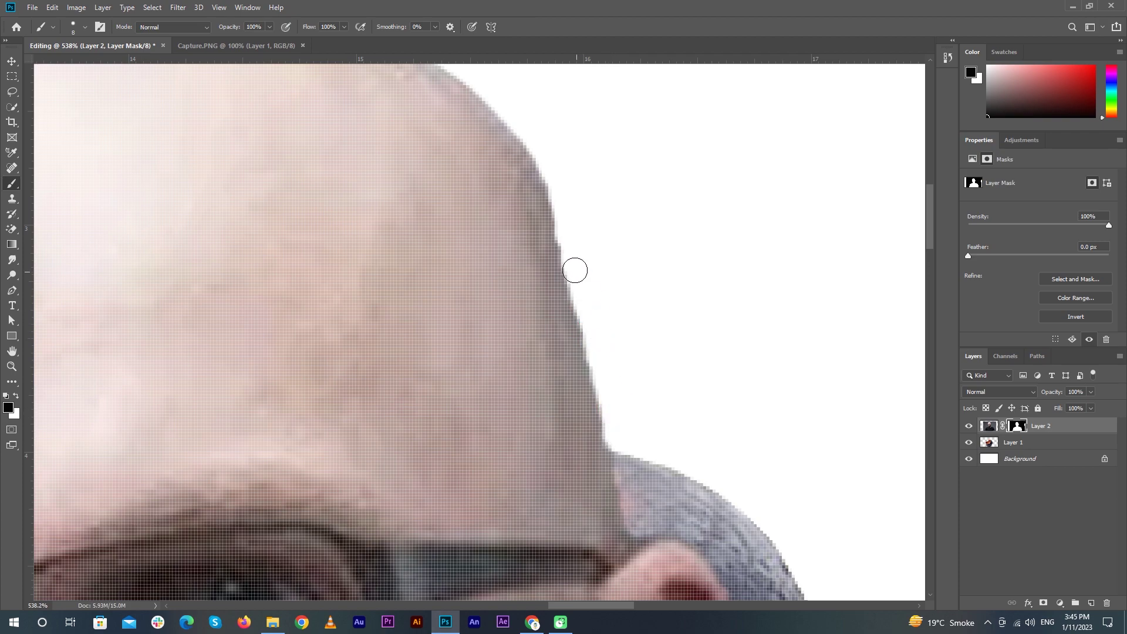
scroll(624, 330, down, 8)
scroll(590, 218, up, 4)
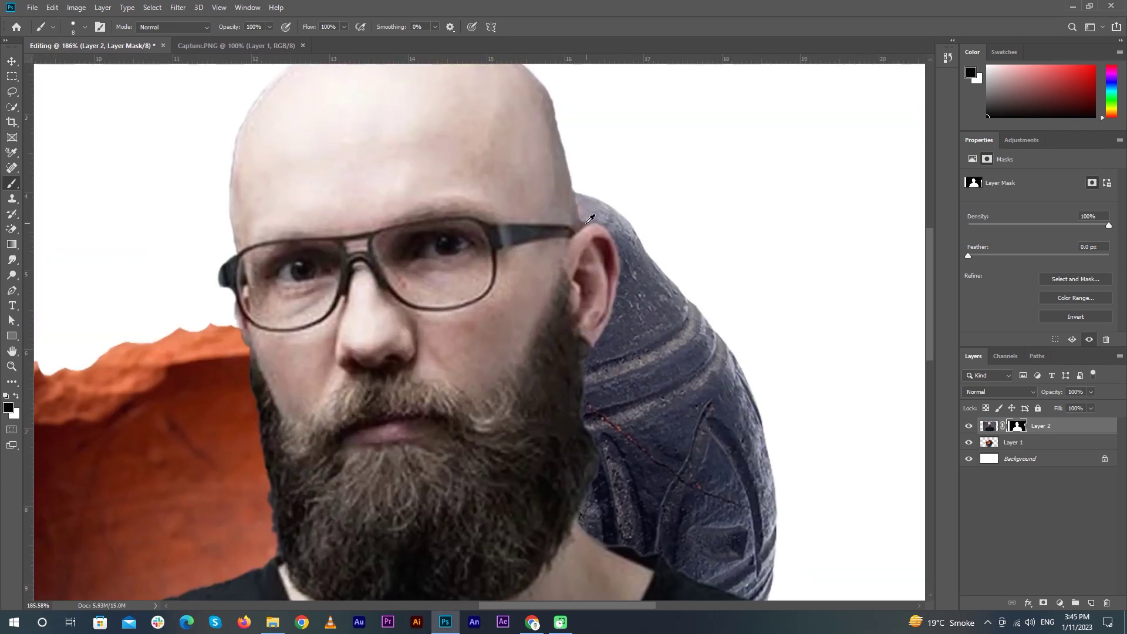
scroll(591, 218, up, 4)
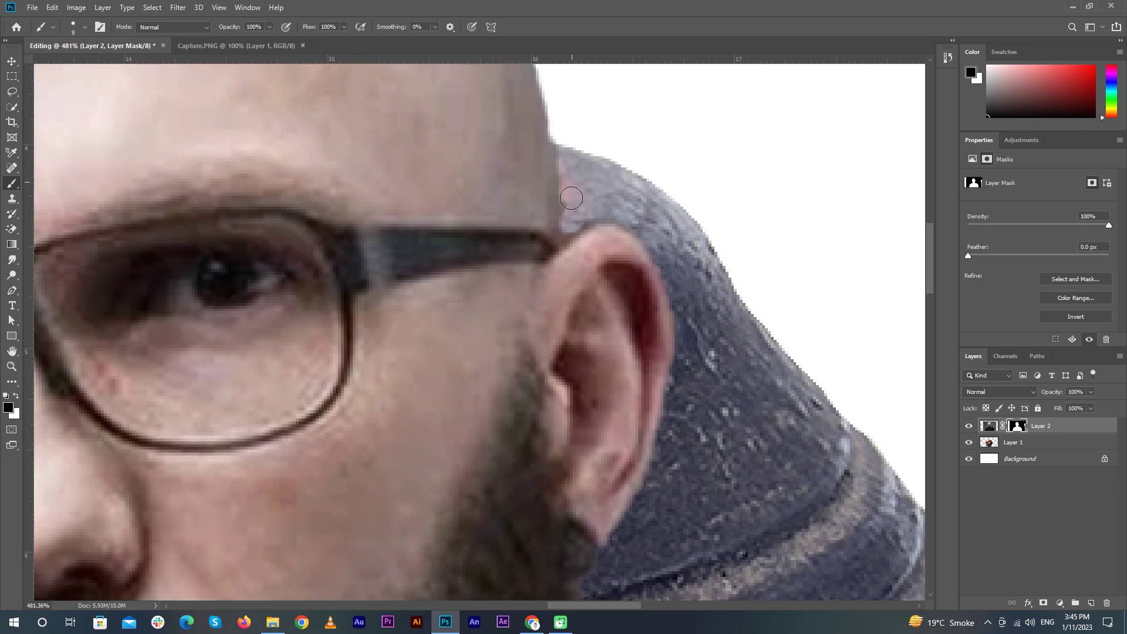
scroll(567, 225, down, 6)
scroll(571, 249, up, 6)
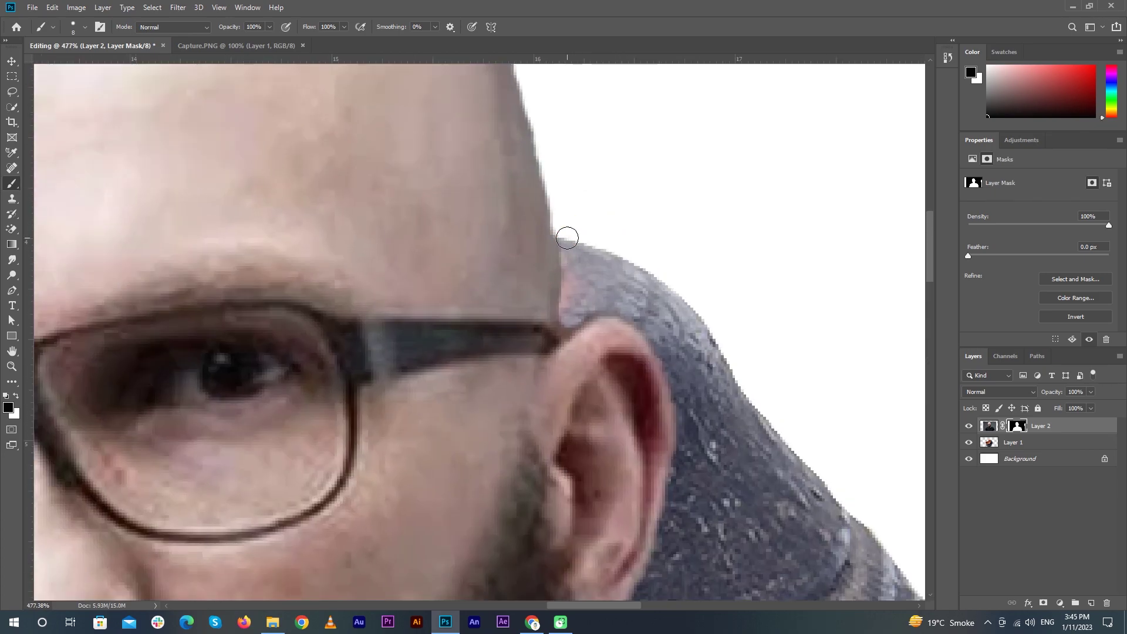
scroll(576, 300, down, 6)
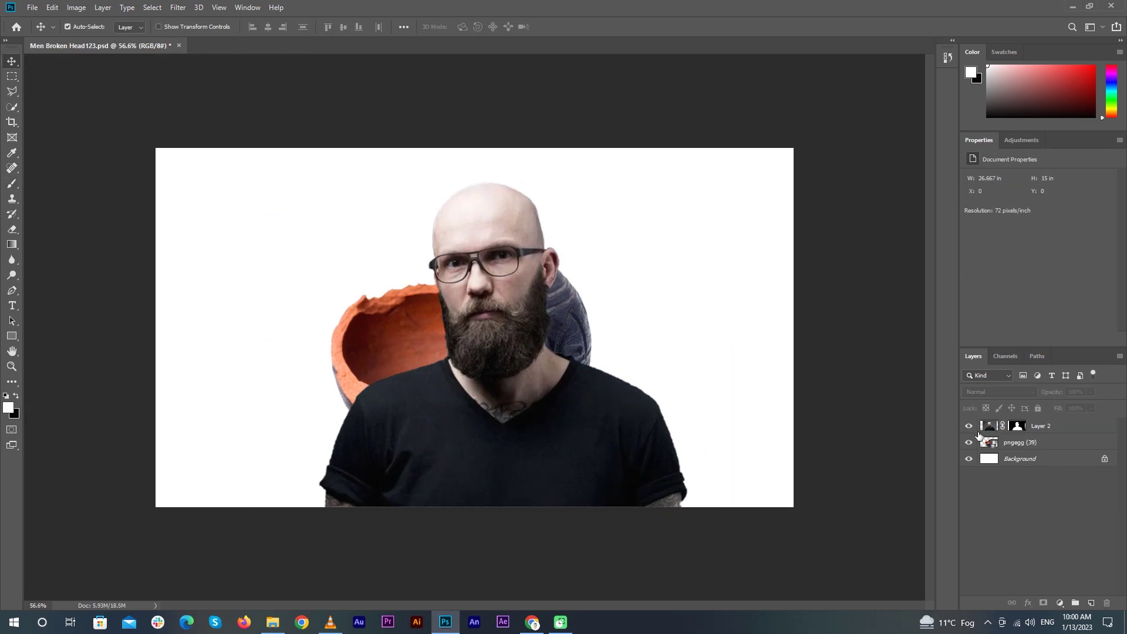
- Bring the pngegg (39) pot layer above Layer 2 and move the pot up to X 7.7 in, Y 2.72 in
click(1028, 447)
key(ctrl+bracketright)
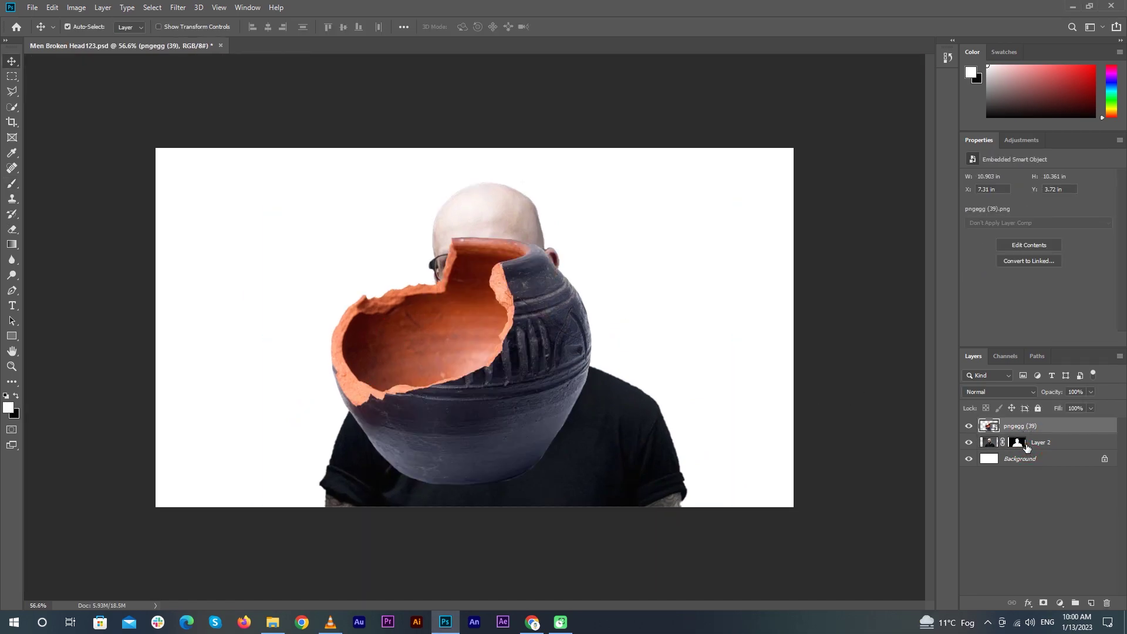
scroll(559, 338, up, 9)
drag(576, 370, 602, 305)
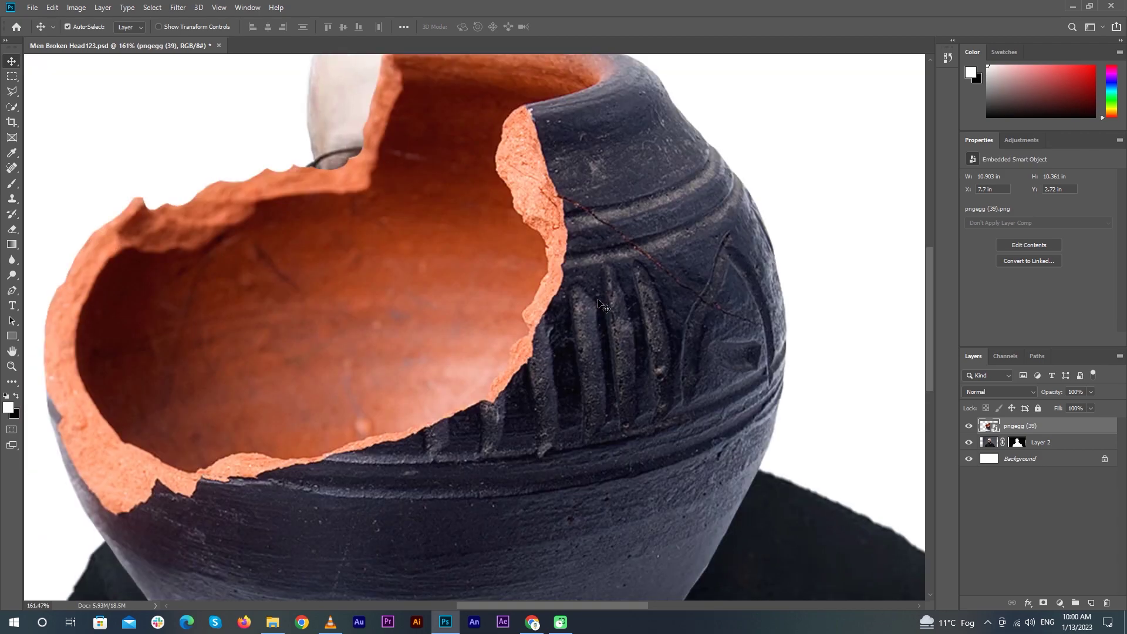
scroll(603, 305, down, 3)
- Scale the broken pot to 62.38% and place it over the man's head
key(ctrl+t)
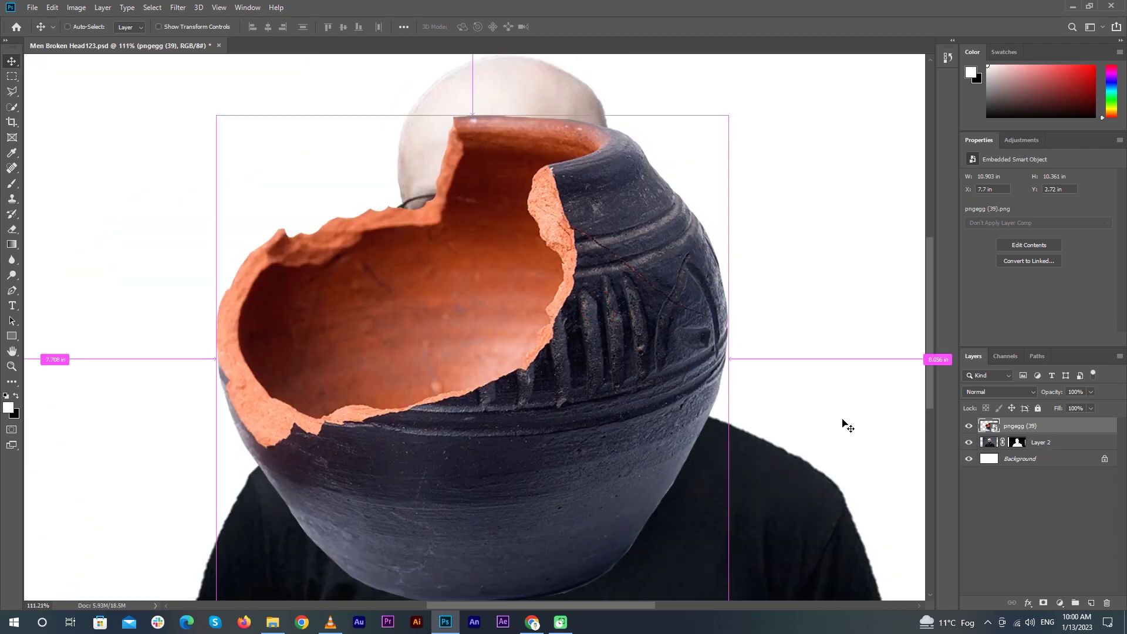
drag(827, 71, 582, 281)
drag(414, 472, 555, 208)
scroll(552, 208, up, 3)
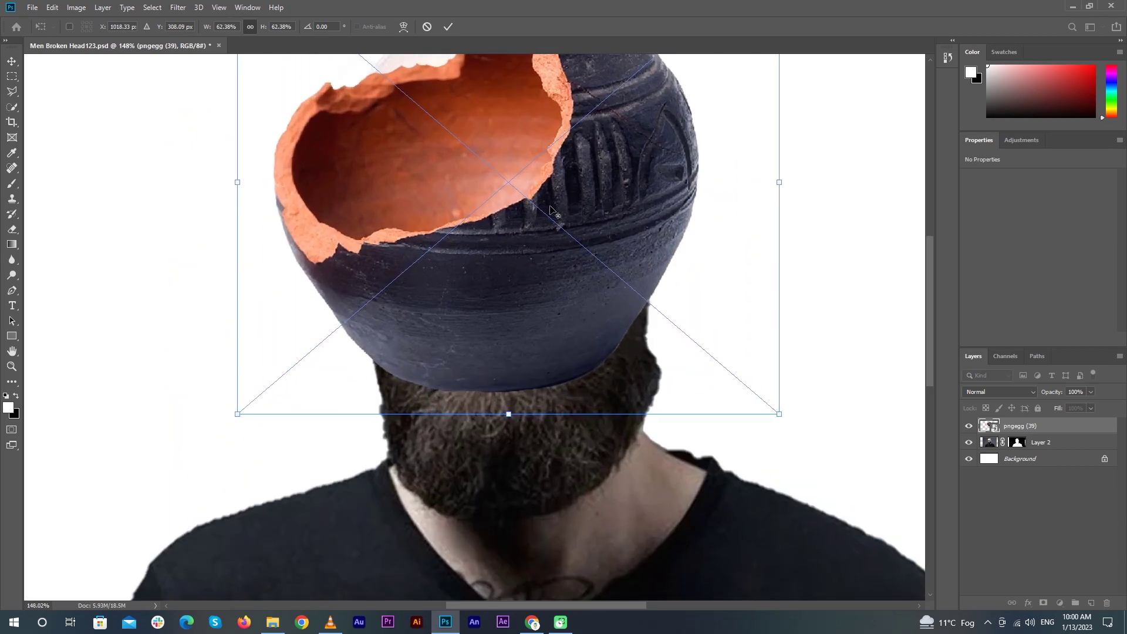
drag(550, 170, 547, 322)
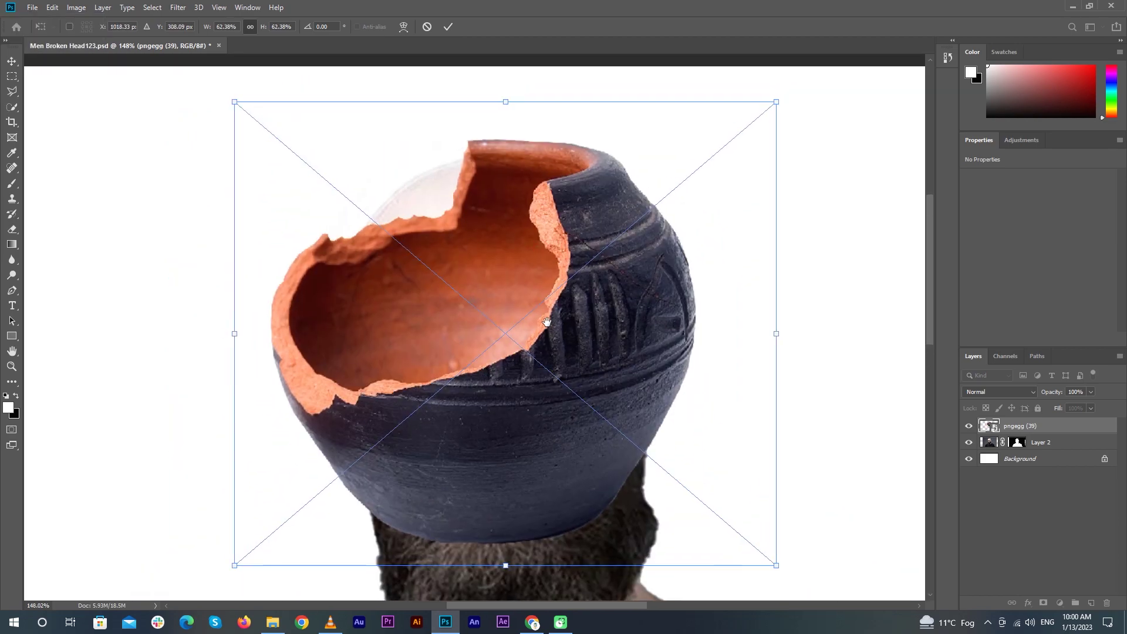
click(448, 27)
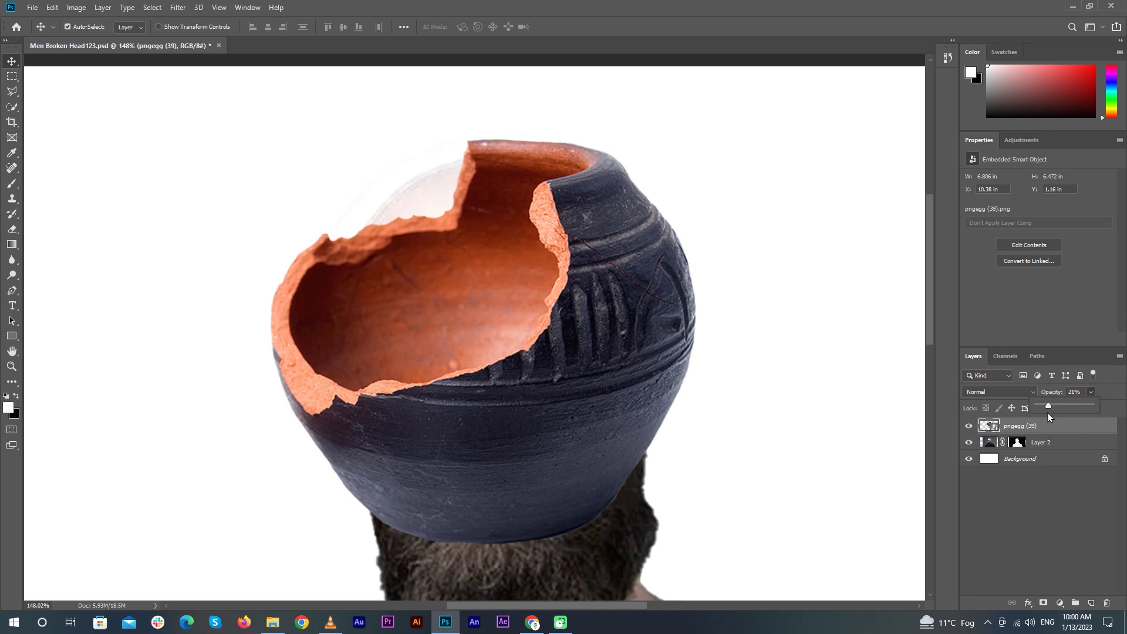
- Shift the broken pot up and across to X 11.41 in, Y 0.61 in and set its layer opacity to 40%
drag(1049, 413, 1043, 413)
drag(517, 322, 575, 282)
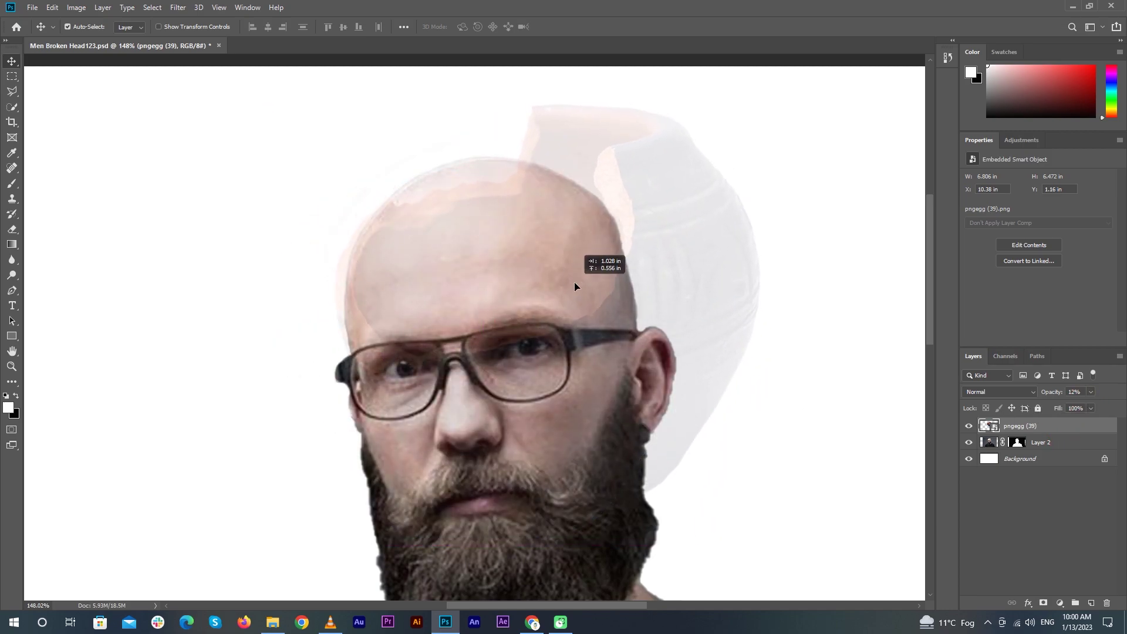
text(40)
key(Return)
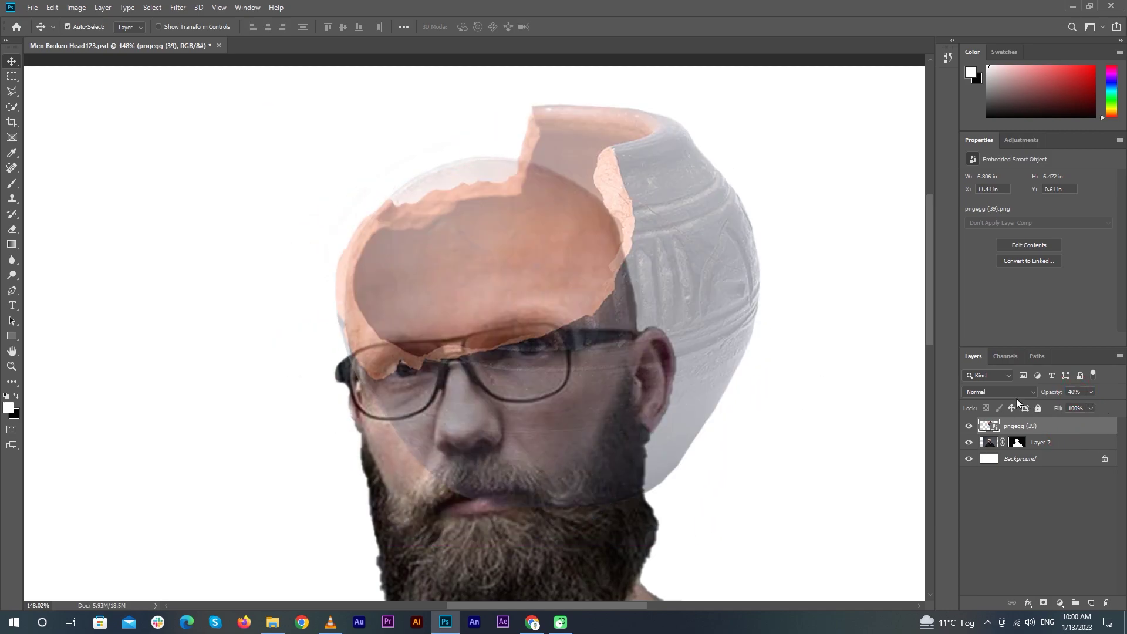
- Scale the semi-transparent pot to about 38.4% and fit its broken rim over the left side of the man's crown
scroll(359, 245, up, 5)
scroll(376, 276, down, 2)
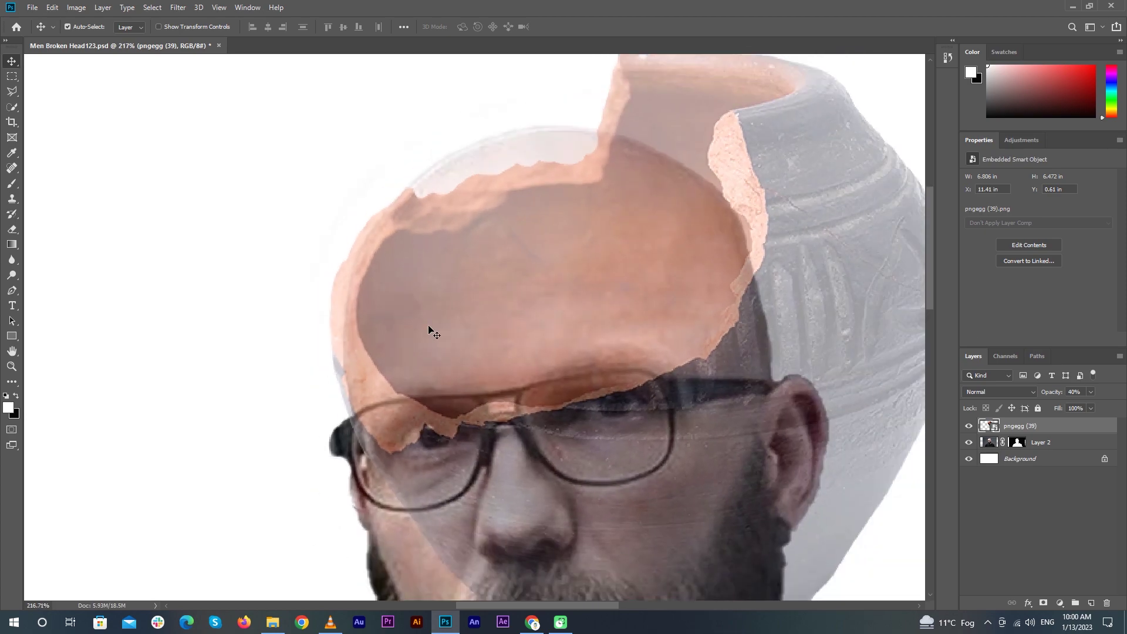
key(ctrl+t)
drag(275, 335, 288, 334)
scroll(358, 270, up, 4)
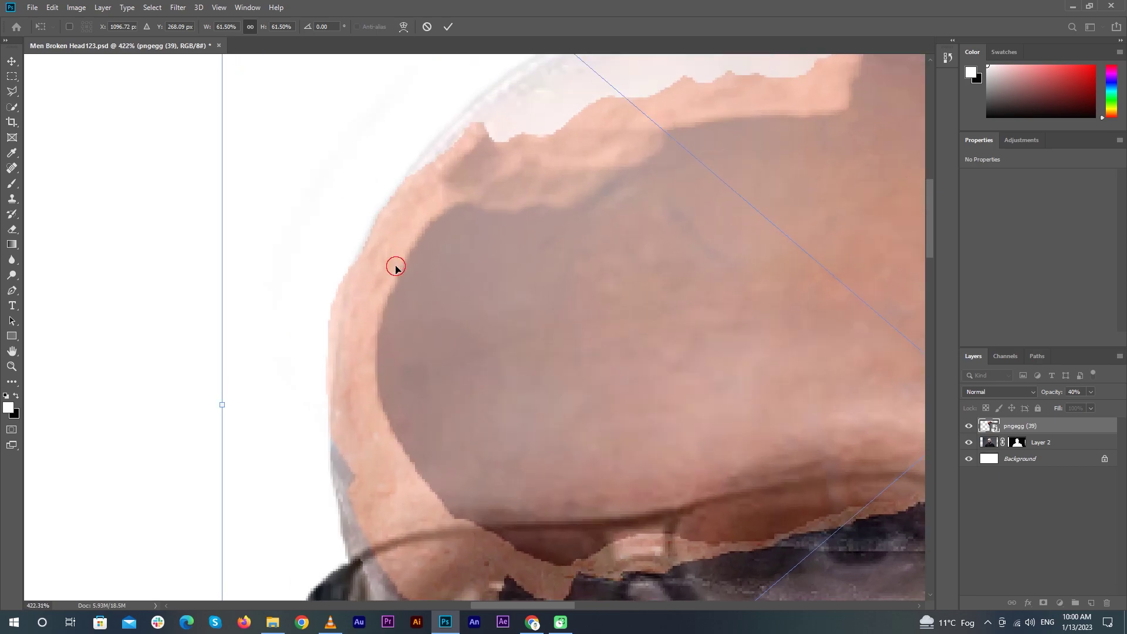
key(Left)
scroll(394, 270, down, 8)
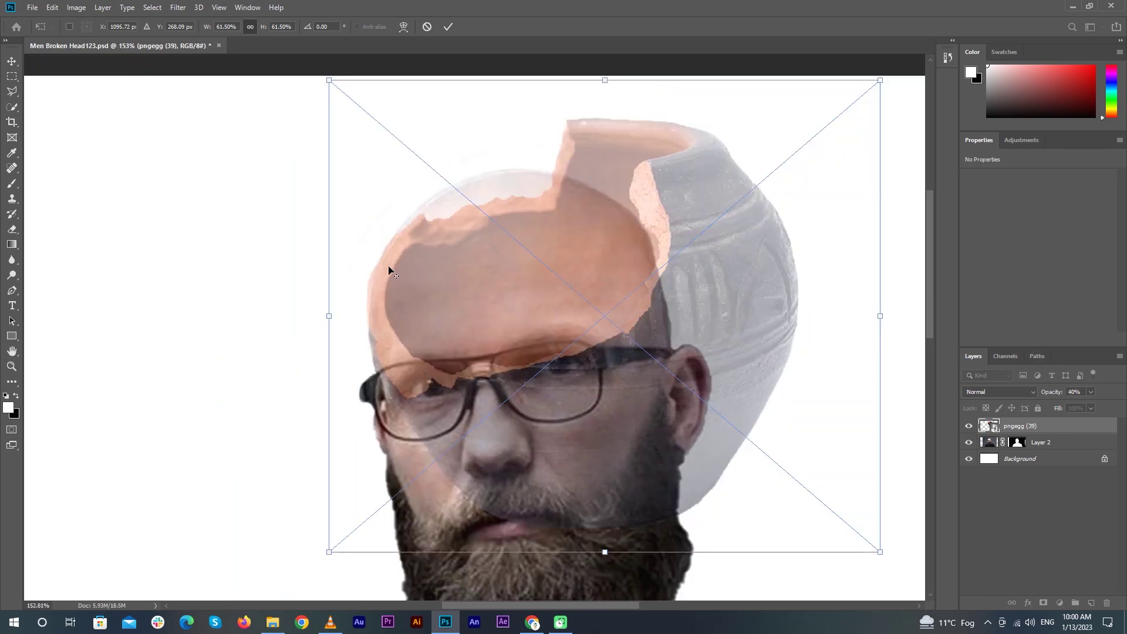
drag(758, 305, 638, 285)
scroll(514, 275, up, 5)
drag(506, 239, 544, 231)
drag(849, 310, 767, 304)
drag(555, 353, 564, 349)
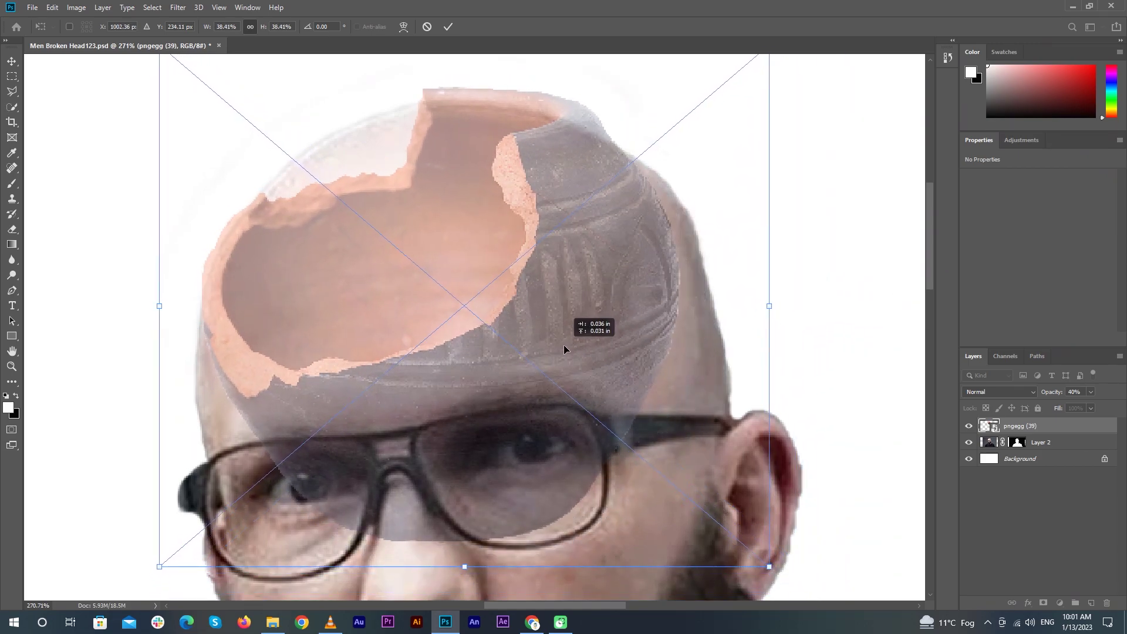
- Adjust the pot's proportions to 38.00% width and 37.38% height so its upper rim follows the crown
drag(765, 317, 786, 302)
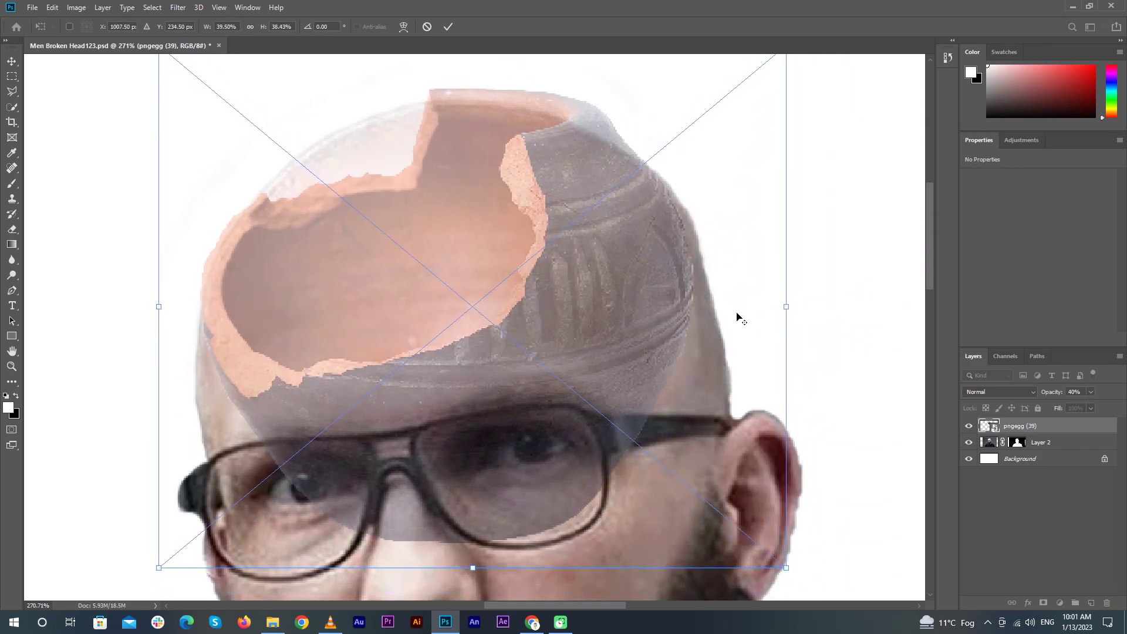
scroll(738, 317, down, 2)
drag(541, 113, 540, 119)
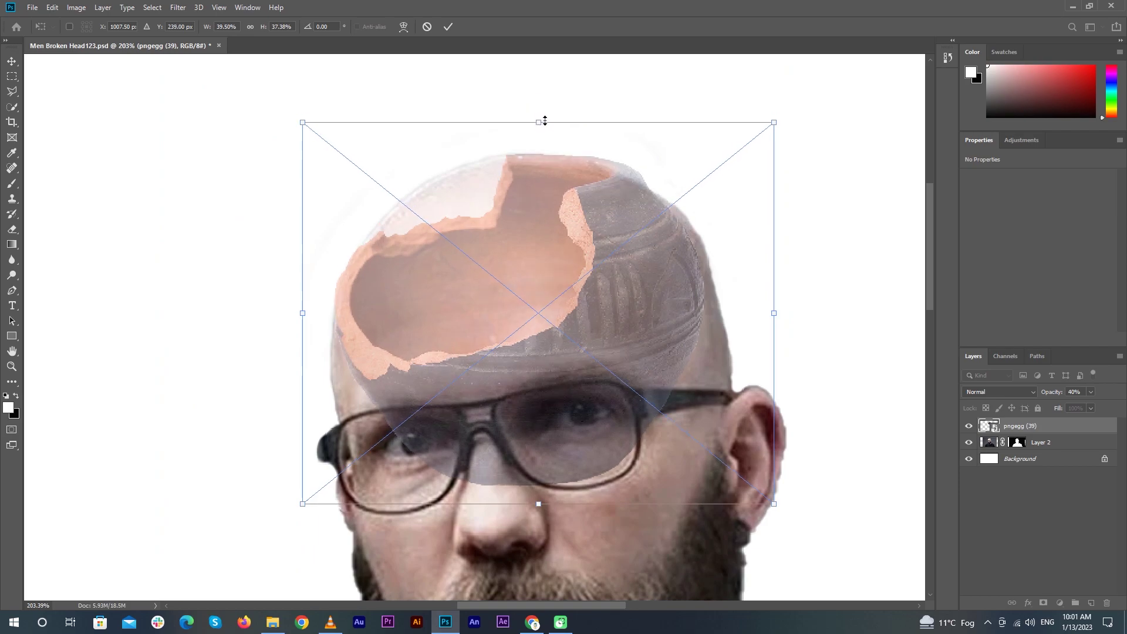
scroll(545, 120, up, 4)
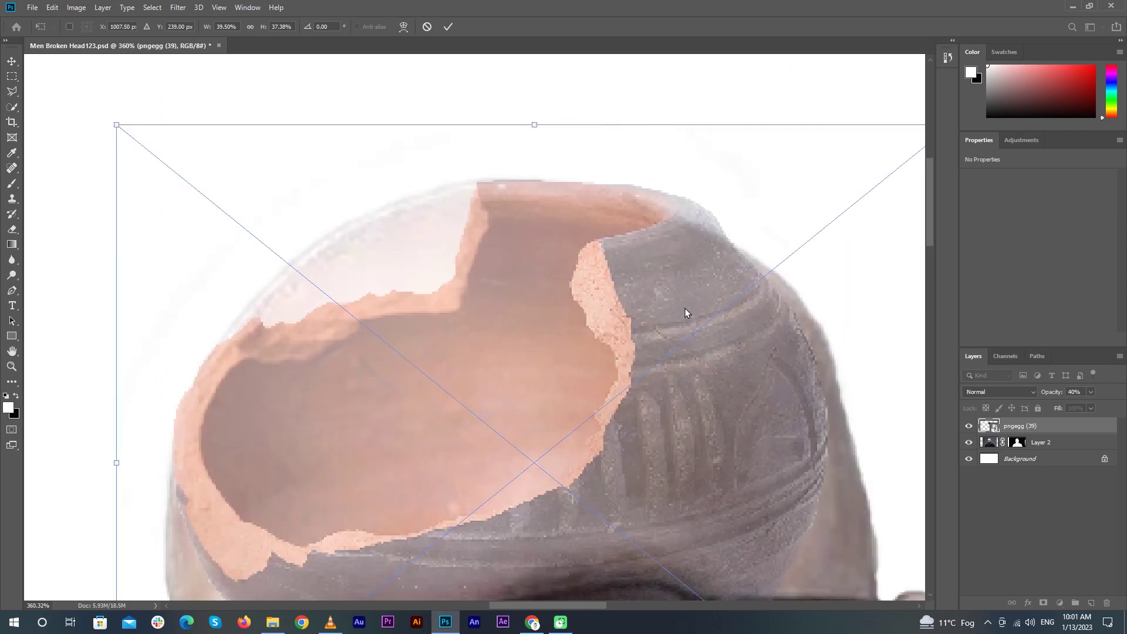
scroll(750, 408, down, 3)
scroll(808, 439, up, 3)
drag(815, 427, 783, 444)
scroll(549, 163, up, 3)
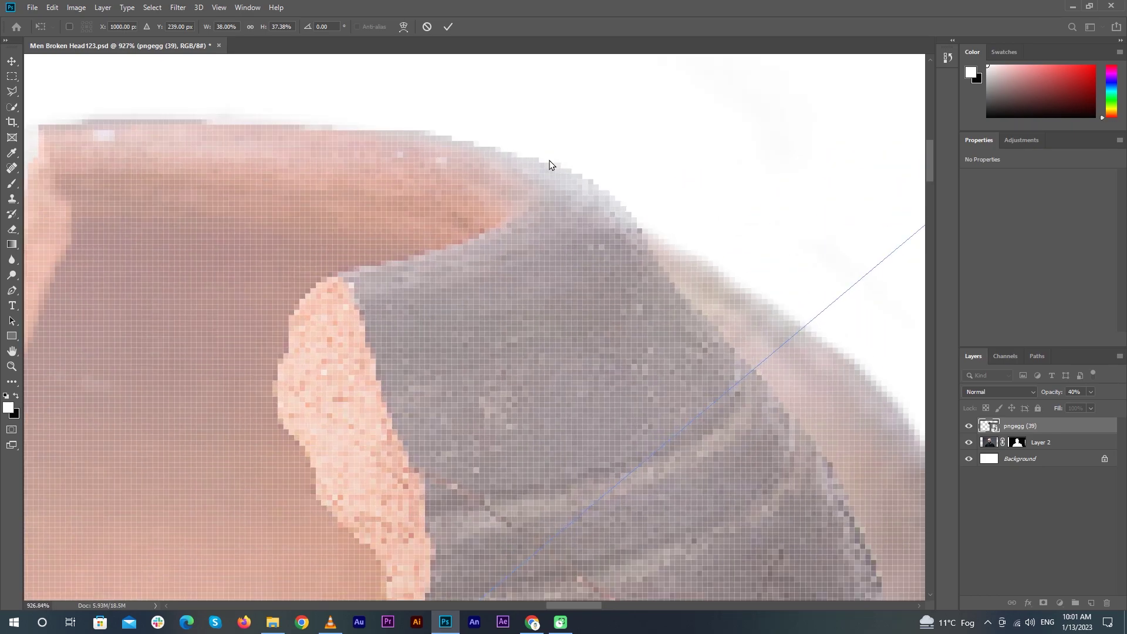
- Raise the pot layer's opacity to 65% and apply the transform
mouse_move(1084, 401)
mouse_down()
mouse_move(1071, 403)
mouse_move(1098, 400)
mouse_up()
click(448, 27)
scroll(617, 290, down, 4)
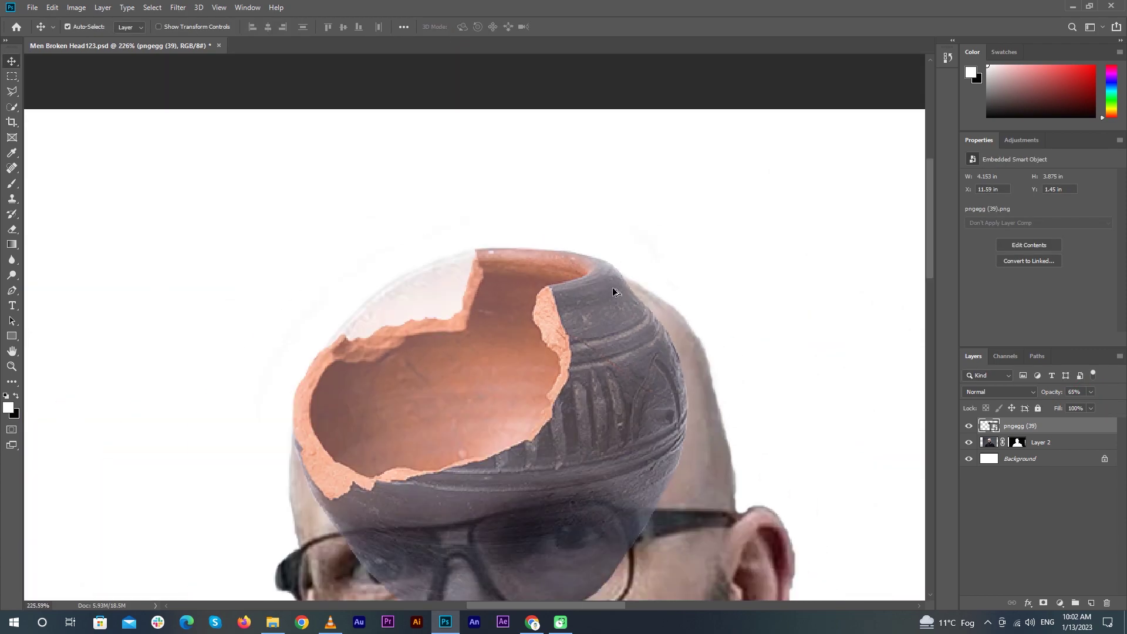
- Add a layer mask to the pngegg (39) layer and ready a black 20 px brush on it
click(1043, 603)
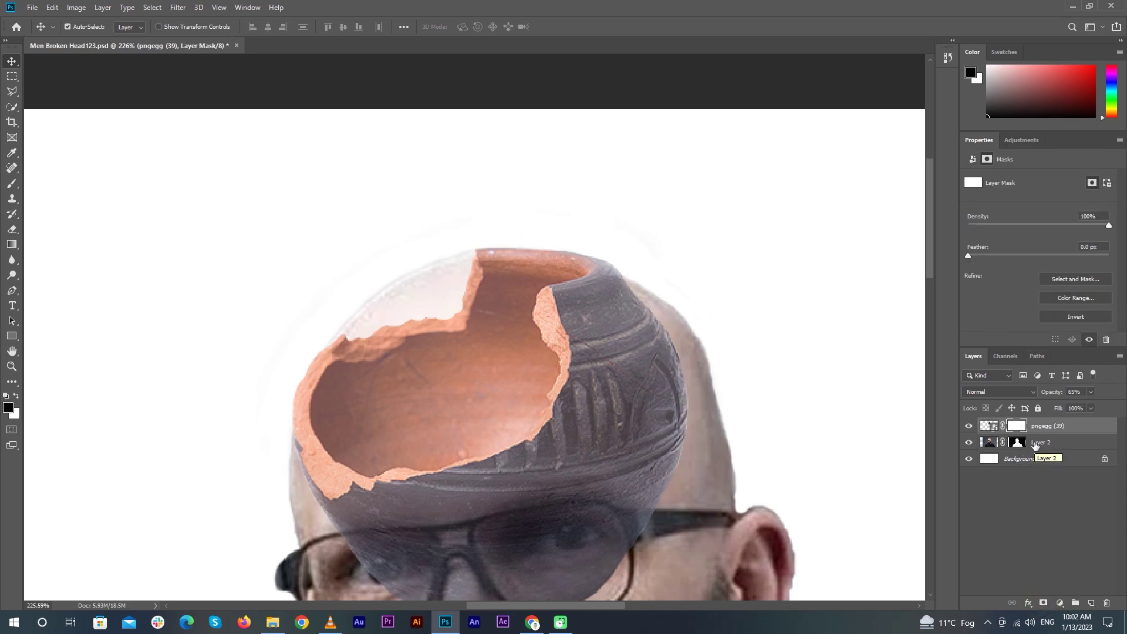
click(1050, 434)
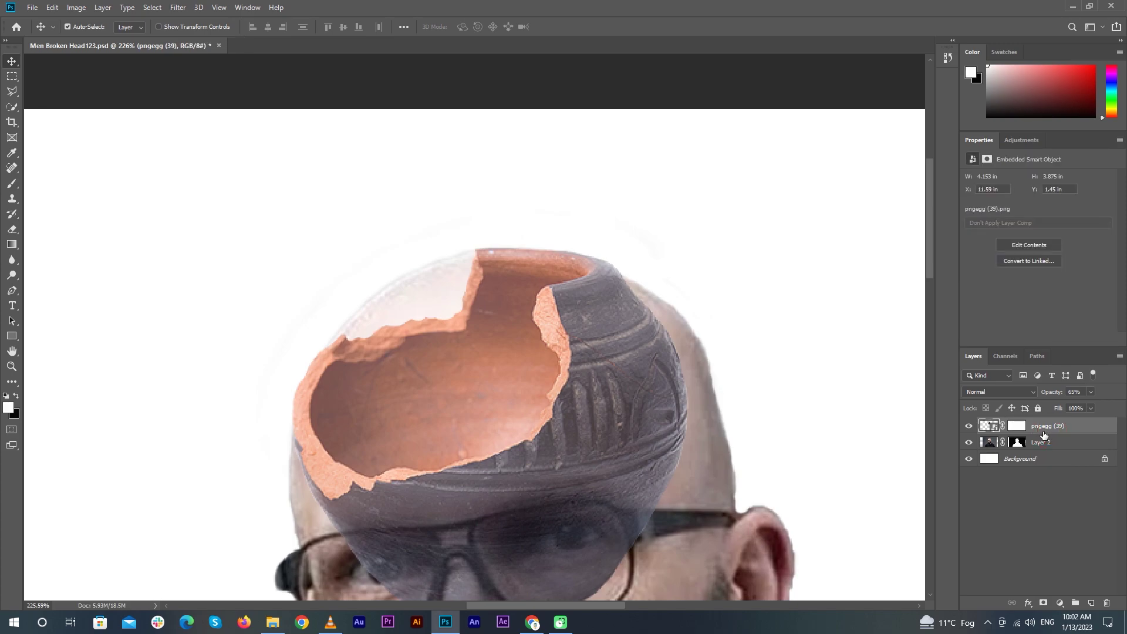
key(b)
click(1014, 429)
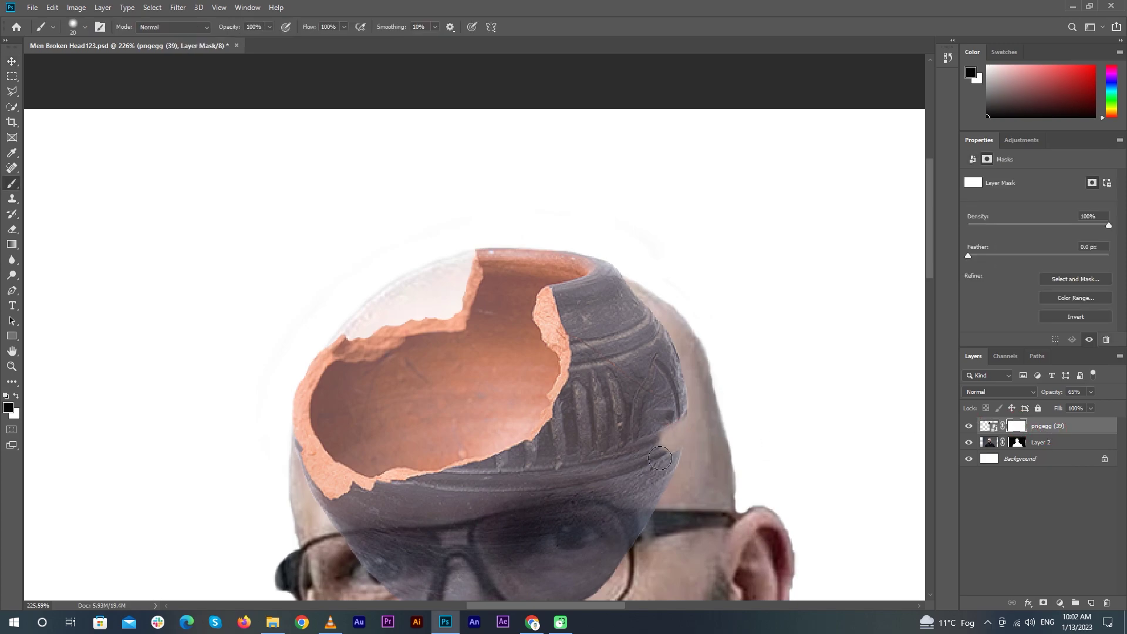
- Mask out the dark pot body over the eyes, forehead and right side of the head, enlarging the soft brush to 70 px
drag(664, 451, 650, 477)
scroll(653, 461, down, 5)
scroll(657, 449, up, 4)
drag(625, 404, 560, 218)
drag(598, 259, 565, 329)
key(bracketright)
key(bracketright)
key(bracketright)
key(bracketright)
key(bracketright)
mouse_move(575, 170)
mouse_down()
mouse_move(589, 268)
mouse_move(515, 409)
mouse_move(396, 409)
mouse_move(303, 374)
mouse_move(347, 352)
mouse_move(453, 342)
mouse_move(551, 296)
mouse_move(592, 141)
mouse_up()
- On the Layer 2 mask, paint away the scalp showing above the pot's broken upper-left rim with a black 20 px brush
key(bracketleft)
key(bracketleft)
key(bracketleft)
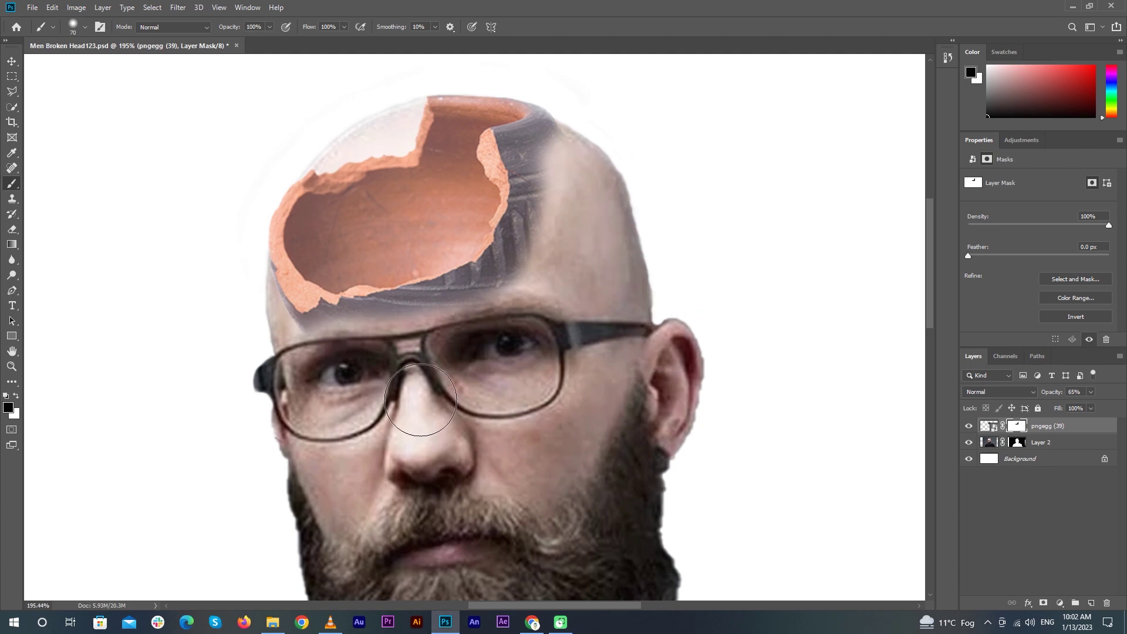
click(1019, 442)
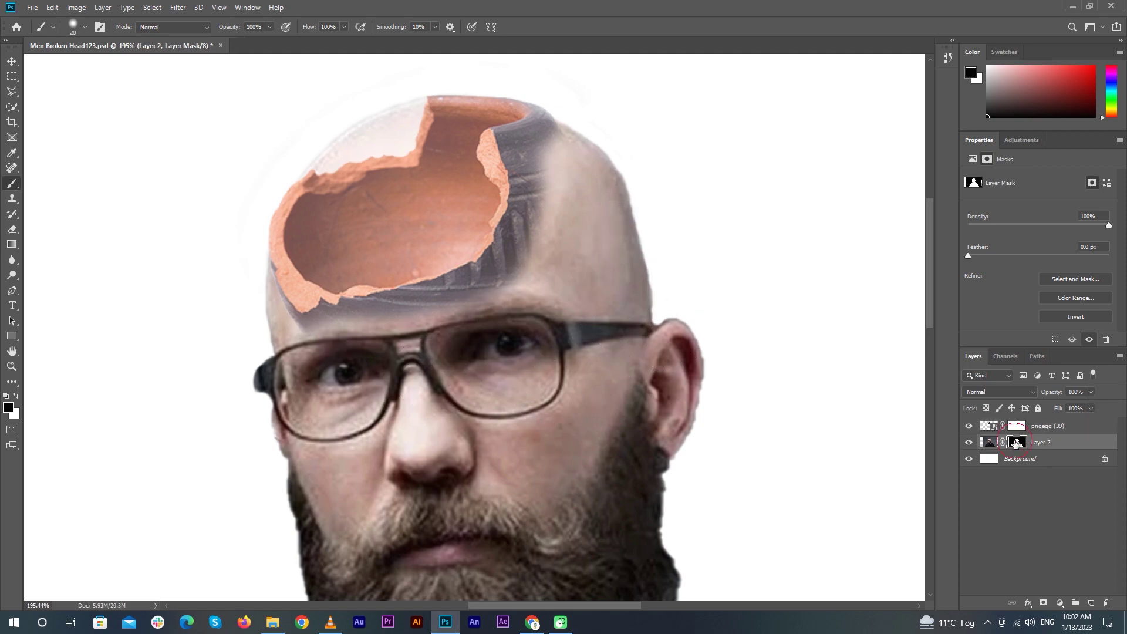
scroll(302, 183, up, 5)
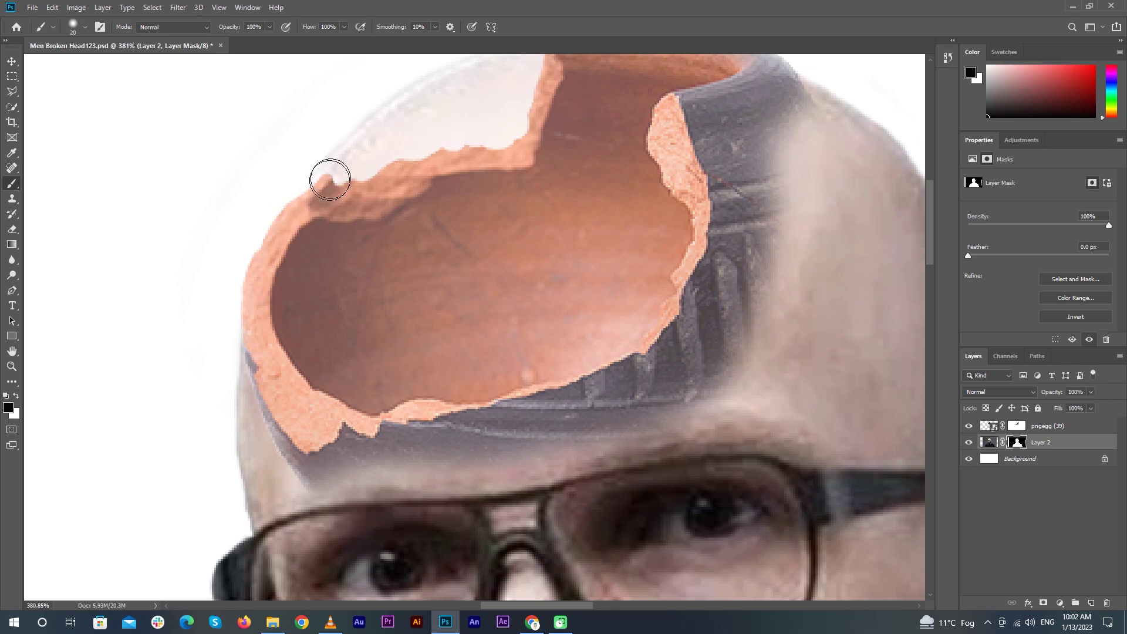
mouse_move(527, 146)
mouse_down()
mouse_move(471, 224)
mouse_move(499, 117)
mouse_move(455, 119)
mouse_move(311, 192)
mouse_move(379, 152)
mouse_move(380, 196)
mouse_up()
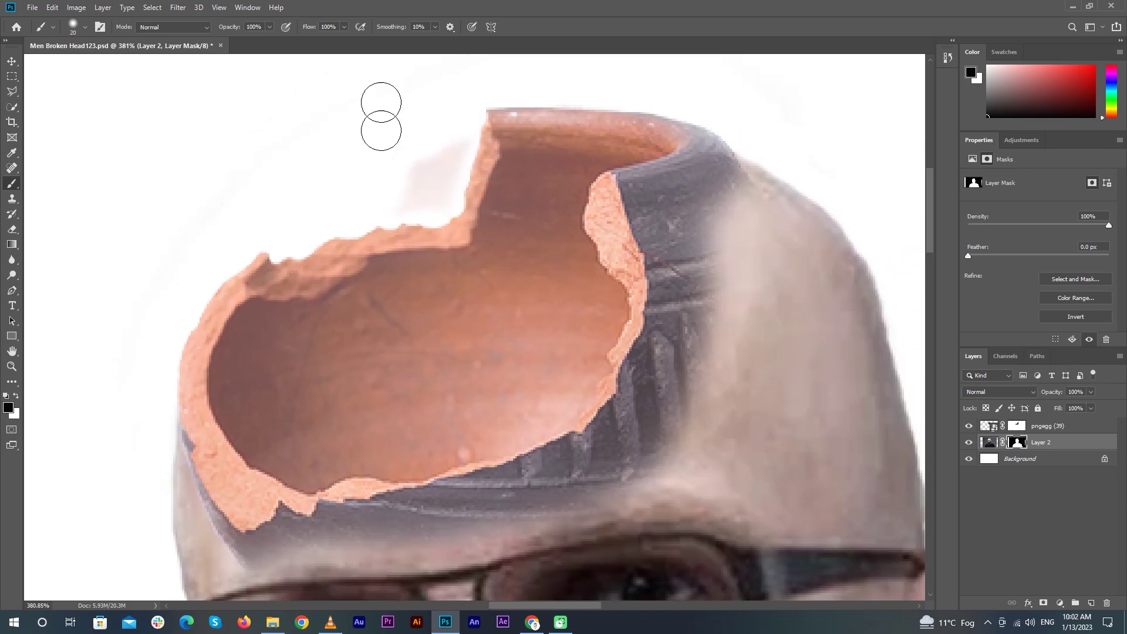
mouse_move(408, 231)
mouse_down()
mouse_move(443, 235)
mouse_move(420, 150)
mouse_up()
scroll(433, 147, down, 6)
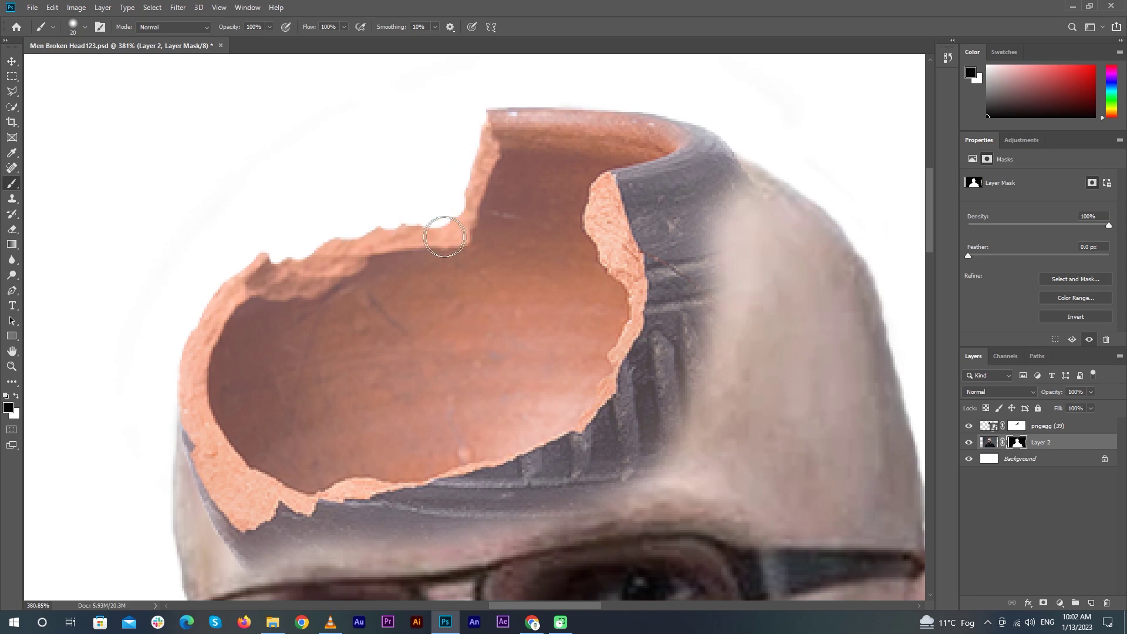
- On the pot's mask, erase the dark sliver outside the rim's lower-left edge using a smaller brush with 100% hardness
scroll(379, 282, up, 7)
scroll(379, 282, up, 3)
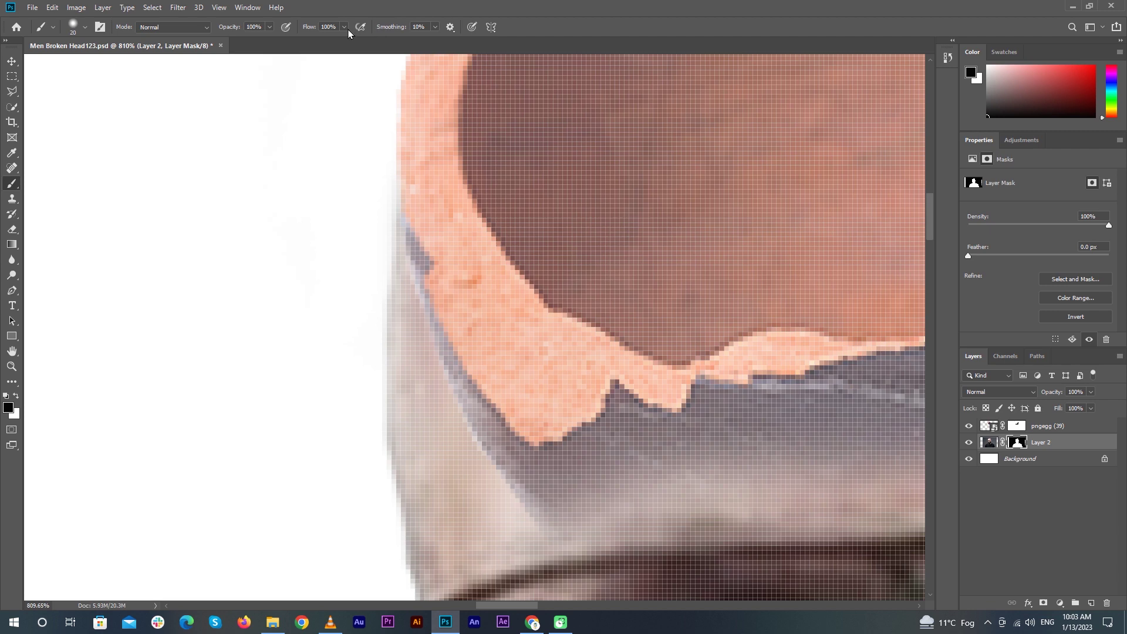
click(86, 28)
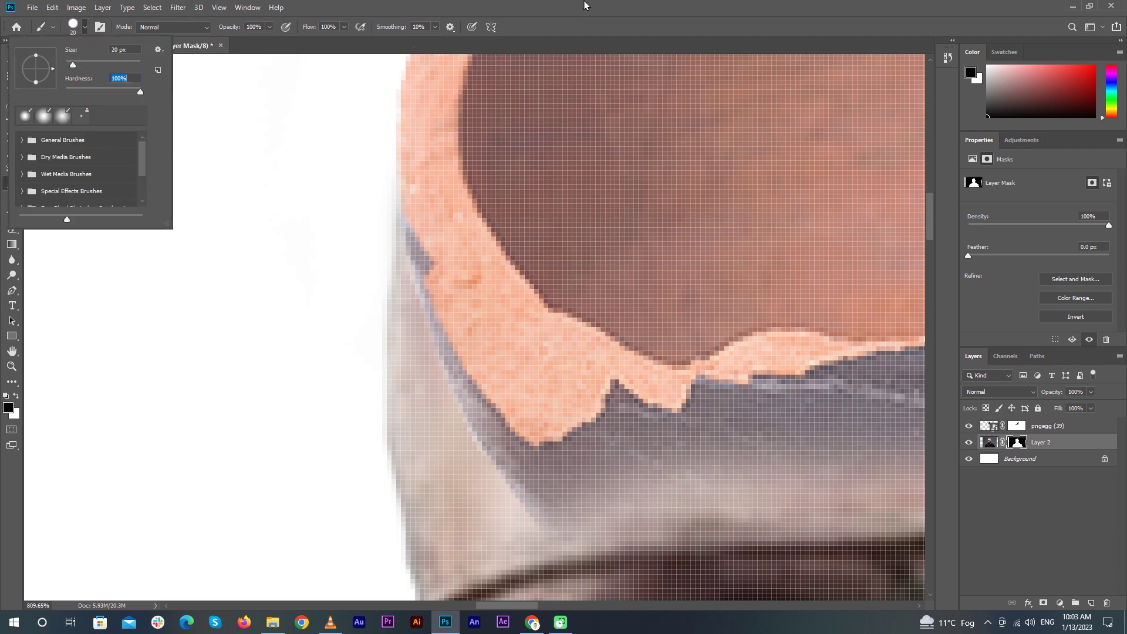
key(Return)
key(bracketleft)
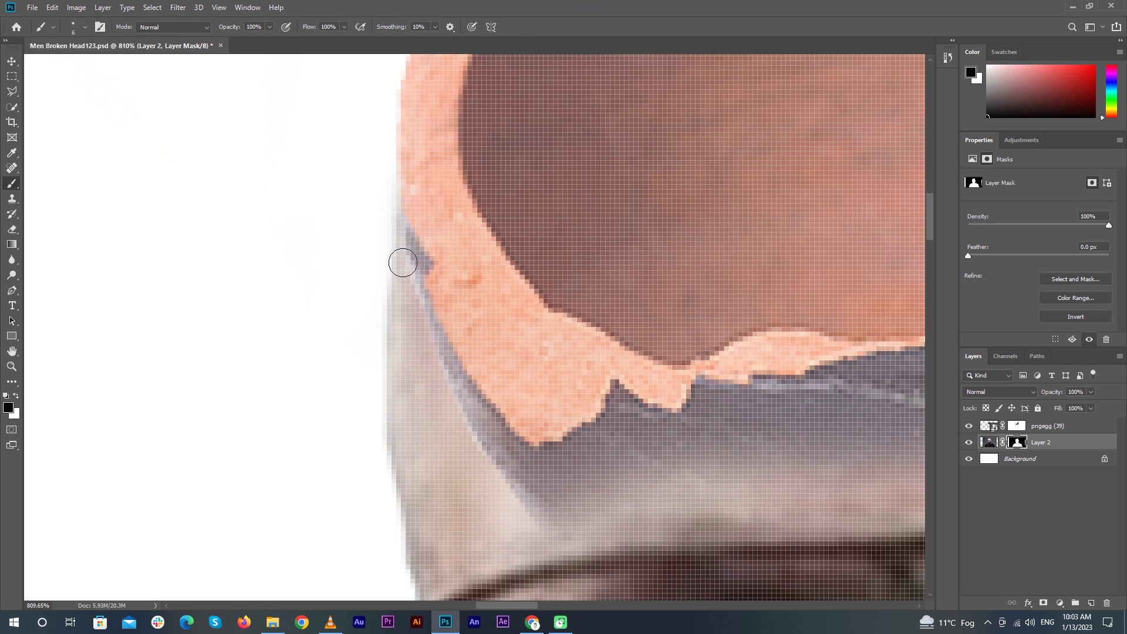
key(alt+bracketright)
scroll(375, 291, up, 2)
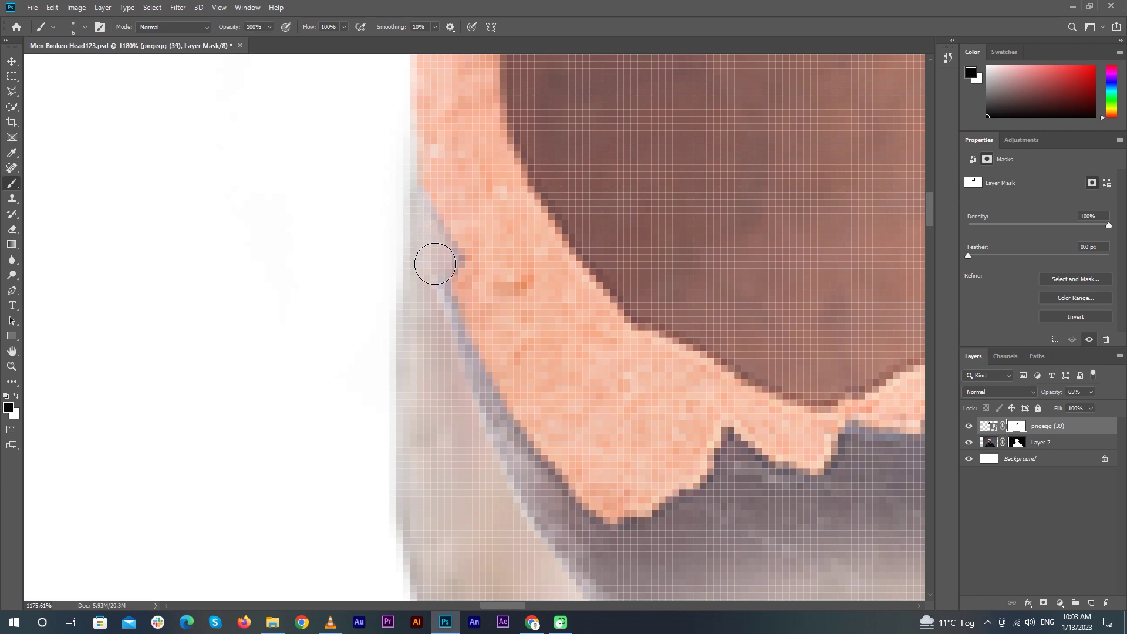
mouse_move(425, 245)
mouse_down()
mouse_move(419, 305)
mouse_move(436, 325)
mouse_up()
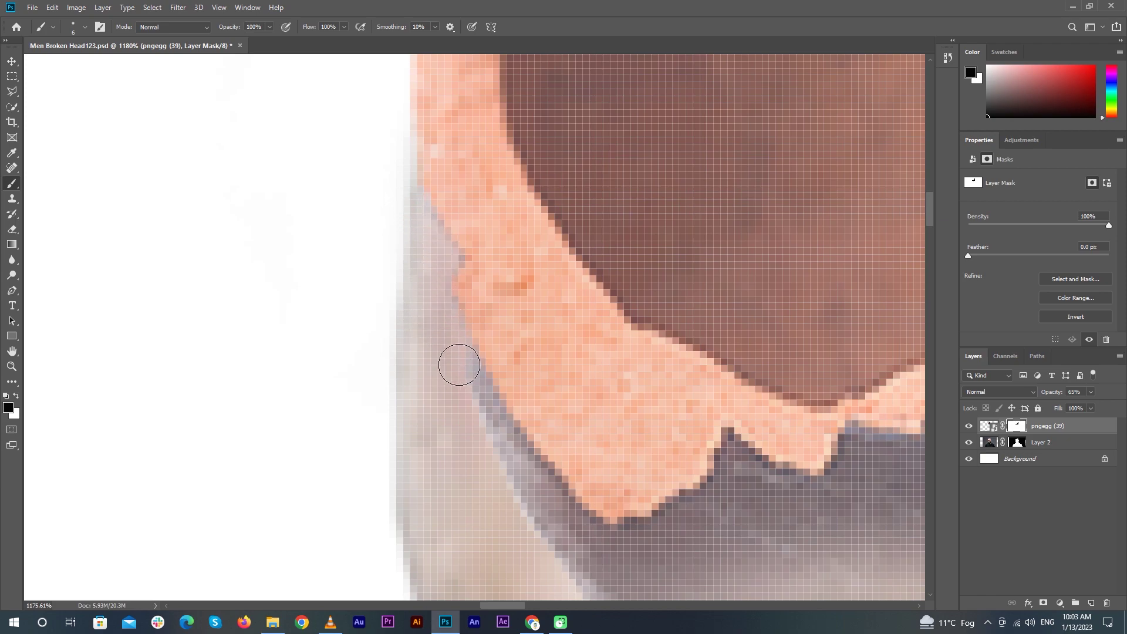
drag(459, 380, 470, 406)
mouse_move(469, 395)
mouse_down()
mouse_move(380, 221)
mouse_move(459, 406)
mouse_move(599, 496)
mouse_move(496, 420)
mouse_move(488, 366)
mouse_move(452, 353)
mouse_move(463, 338)
mouse_move(422, 297)
mouse_up()
mouse_move(383, 237)
mouse_down()
mouse_move(544, 458)
mouse_move(657, 370)
mouse_move(546, 406)
mouse_move(506, 381)
mouse_move(599, 390)
mouse_up()
- Mask out the gray pot surface beneath the jagged clay points at the lower left of the opening
scroll(599, 390, down, 1)
scroll(554, 387, up, 5)
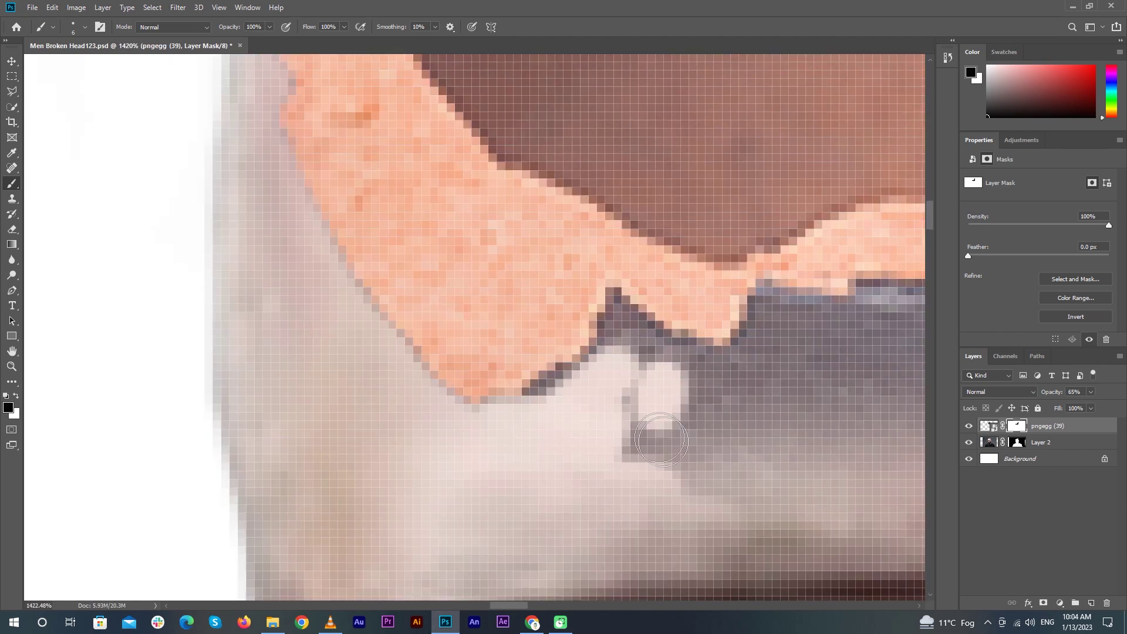
drag(571, 385, 539, 419)
drag(616, 410, 487, 371)
mouse_move(504, 297)
mouse_down()
mouse_move(546, 343)
mouse_move(564, 324)
mouse_move(621, 357)
mouse_move(760, 471)
mouse_up()
drag(803, 447, 569, 428)
- Clean the rim's notches with a 1 px brush and mask the dark pot below the front rim with a 5 px brush
key(bracketleft)
key(bracketleft)
key(bracketleft)
key(bracketleft)
key(bracketleft)
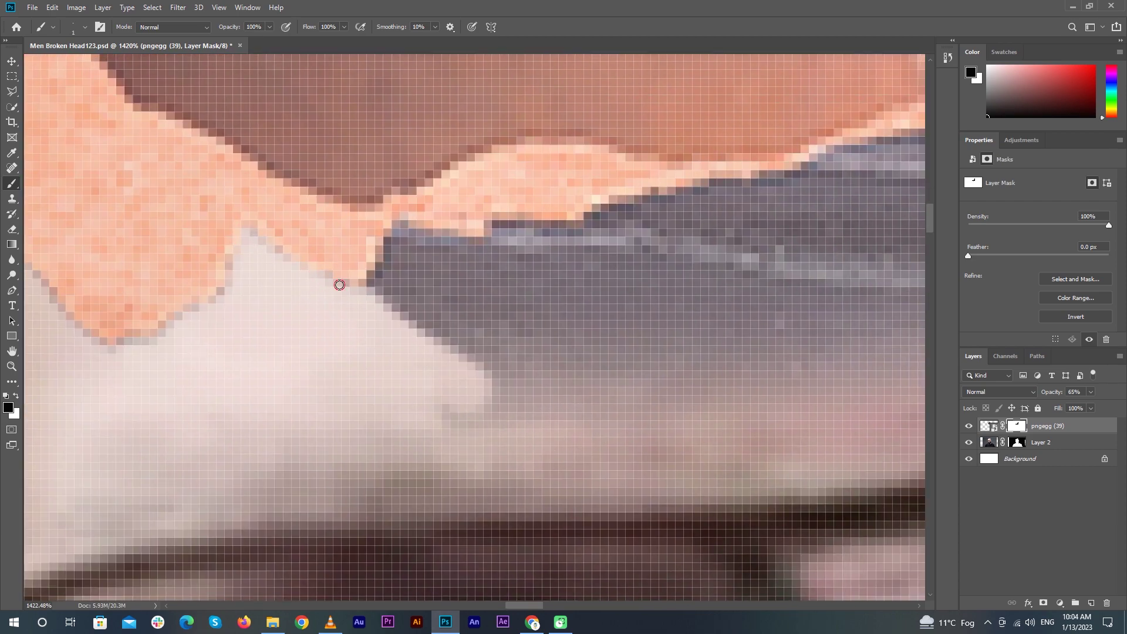
key(bracketright)
mouse_move(427, 275)
mouse_down()
mouse_move(486, 410)
mouse_move(476, 315)
mouse_move(400, 310)
mouse_move(451, 345)
mouse_up()
drag(785, 404, 588, 394)
mouse_move(866, 126)
mouse_down()
mouse_move(856, 458)
mouse_move(837, 393)
mouse_move(572, 385)
mouse_move(757, 156)
mouse_move(466, 346)
mouse_move(712, 181)
mouse_move(539, 380)
mouse_move(695, 347)
mouse_move(211, 236)
mouse_move(257, 246)
mouse_move(315, 232)
mouse_move(532, 259)
mouse_up()
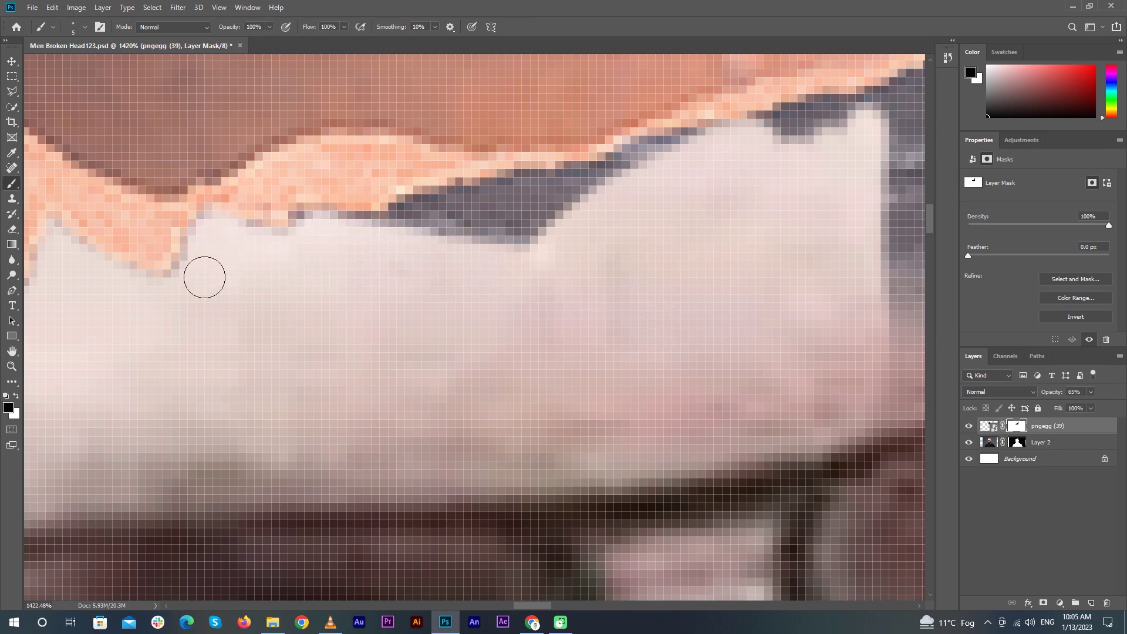
mouse_move(309, 231)
mouse_down()
mouse_move(450, 243)
mouse_move(362, 240)
mouse_move(413, 211)
mouse_move(559, 203)
mouse_move(521, 194)
mouse_move(562, 180)
mouse_move(637, 184)
mouse_up()
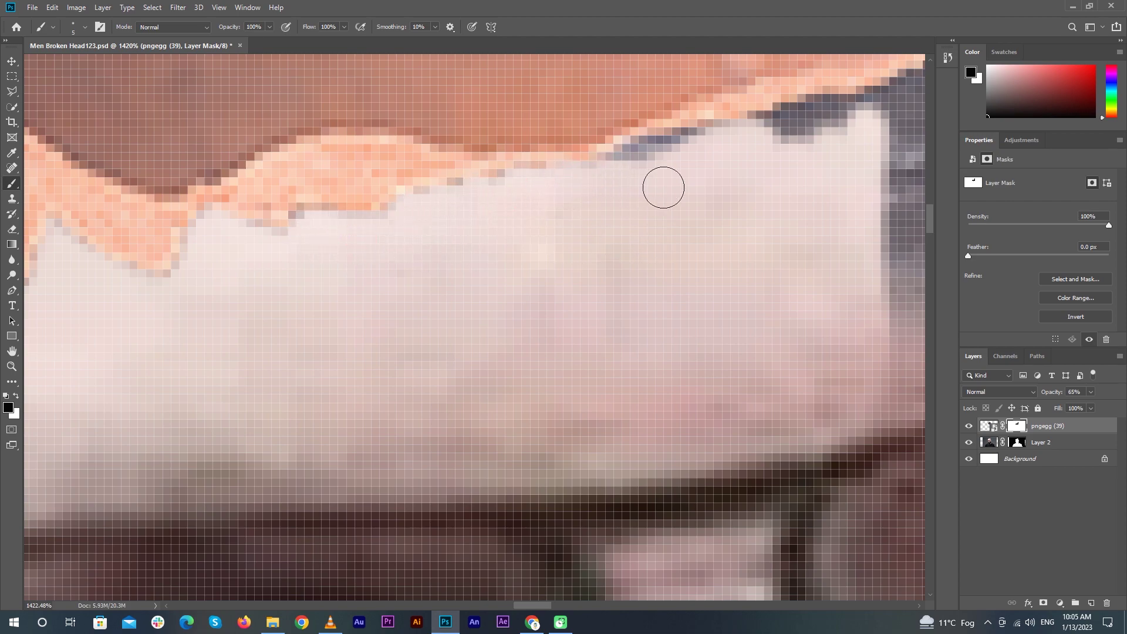
drag(664, 235, 403, 393)
mouse_move(370, 324)
mouse_down()
mouse_move(596, 282)
mouse_move(573, 277)
mouse_move(526, 299)
mouse_up()
- Mask out most of the dark pot wall beside the right broken edge with a 9 px brush, leaving a narrow band
scroll(517, 303, down, 5)
scroll(518, 302, down, 5)
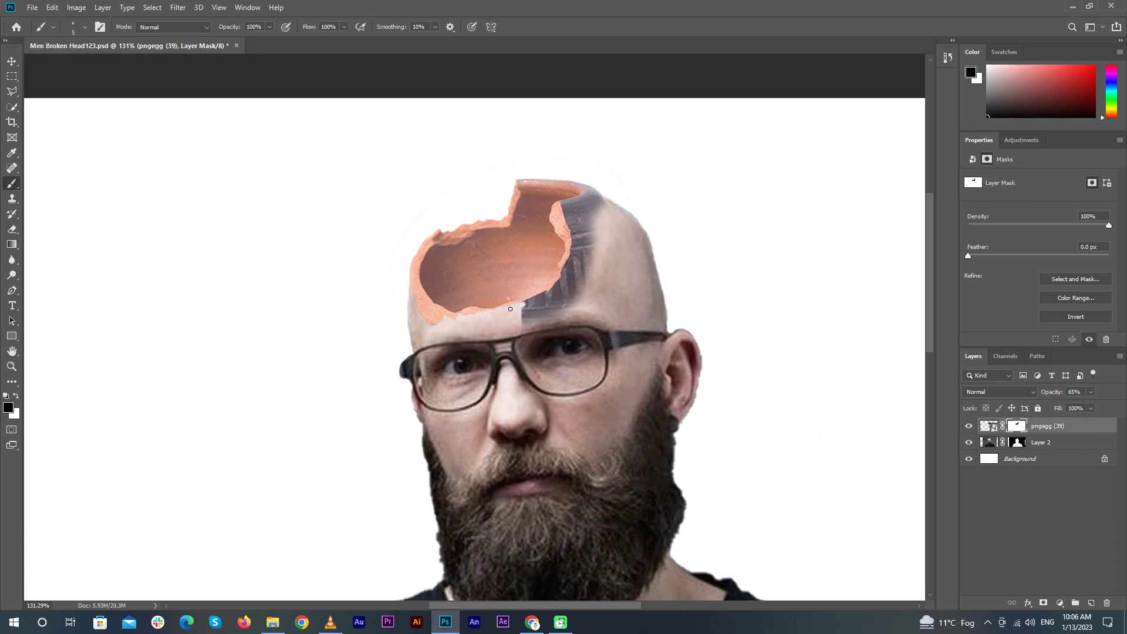
scroll(510, 309, up, 5)
mouse_move(429, 376)
mouse_down()
mouse_move(448, 378)
mouse_move(687, 234)
mouse_move(536, 329)
mouse_move(625, 108)
mouse_move(673, 69)
mouse_up()
drag(648, 157, 567, 309)
mouse_move(579, 153)
mouse_down()
mouse_move(555, 204)
mouse_move(506, 211)
mouse_move(529, 270)
mouse_move(509, 405)
mouse_move(495, 431)
mouse_move(410, 491)
mouse_up()
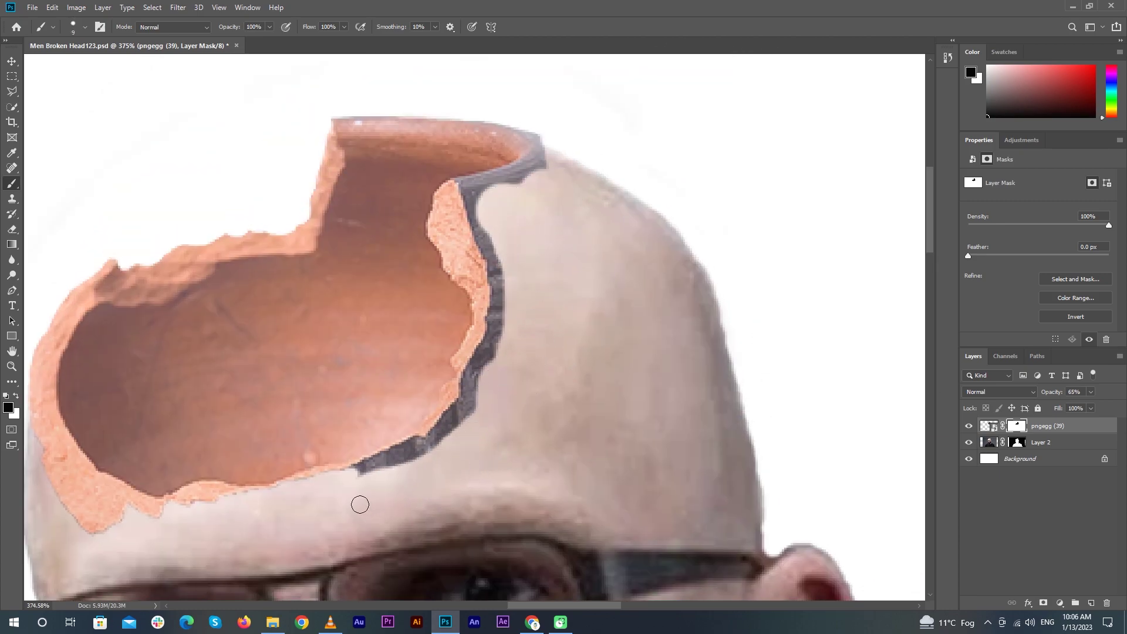
- Paint away the remaining dark band along the front rim and up the right broken clay edge on the pot's mask
scroll(376, 500, up, 6)
mouse_move(544, 312)
mouse_down()
mouse_move(561, 315)
mouse_move(572, 298)
mouse_up()
drag(551, 308, 587, 297)
drag(587, 296, 423, 322)
mouse_move(432, 320)
mouse_down()
mouse_move(465, 336)
mouse_move(432, 315)
mouse_move(486, 284)
mouse_move(520, 287)
mouse_move(531, 262)
mouse_move(552, 254)
mouse_move(511, 279)
mouse_move(730, 106)
mouse_up()
drag(705, 186, 545, 387)
drag(551, 316, 505, 388)
drag(538, 324, 512, 367)
mouse_move(516, 357)
mouse_down()
mouse_move(516, 372)
mouse_move(463, 417)
mouse_move(546, 319)
mouse_move(521, 445)
mouse_up()
mouse_move(453, 430)
mouse_down()
mouse_move(554, 182)
mouse_move(561, 327)
mouse_move(503, 319)
mouse_move(473, 347)
mouse_move(523, 282)
mouse_move(584, 309)
mouse_move(591, 79)
mouse_move(543, 394)
mouse_up()
mouse_move(521, 452)
mouse_down()
mouse_move(520, 244)
mouse_move(527, 455)
mouse_move(510, 291)
mouse_move(463, 178)
mouse_move(514, 309)
mouse_move(514, 354)
mouse_move(511, 308)
mouse_move(466, 211)
mouse_move(441, 115)
mouse_up()
mouse_move(457, 176)
mouse_down()
mouse_move(485, 255)
mouse_move(487, 392)
mouse_up()
mouse_move(436, 299)
mouse_down()
mouse_move(421, 247)
mouse_move(442, 310)
mouse_move(456, 223)
mouse_move(690, 100)
mouse_up()
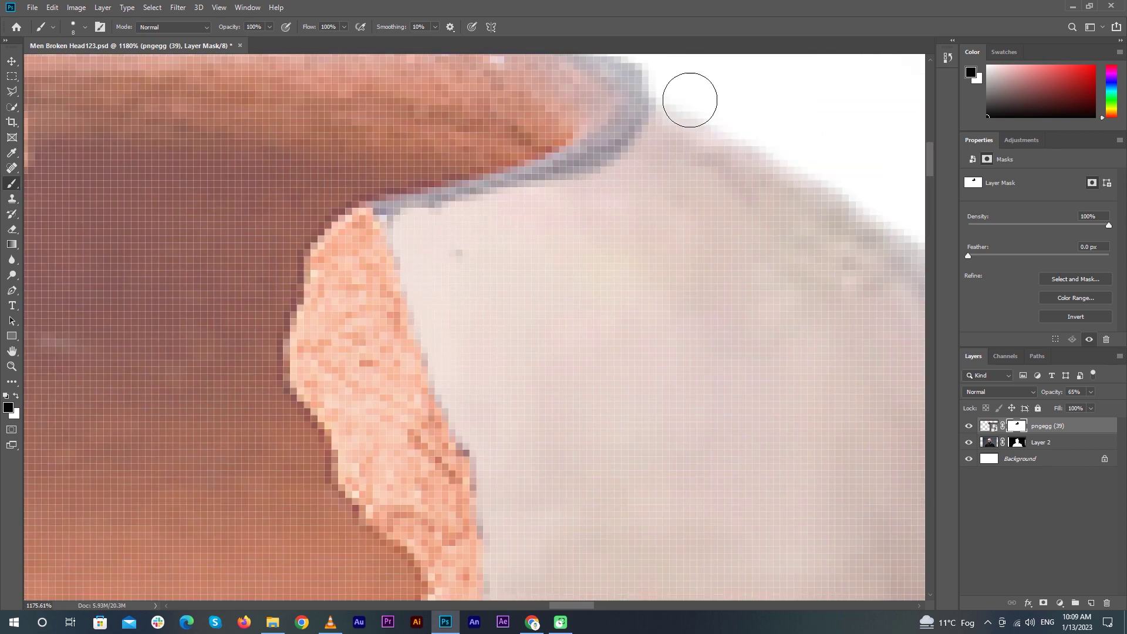
- Mask out the gray lip beneath and around the right end of the back rim with 1 px to 4 px brushes
drag(630, 228, 606, 337)
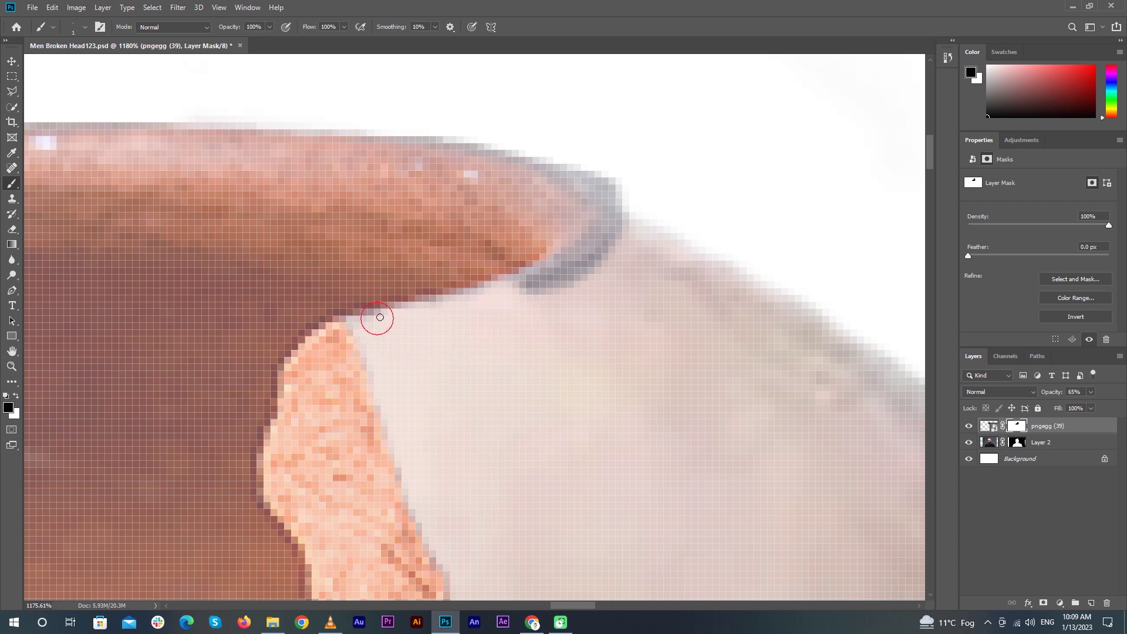
scroll(567, 270, up, 1)
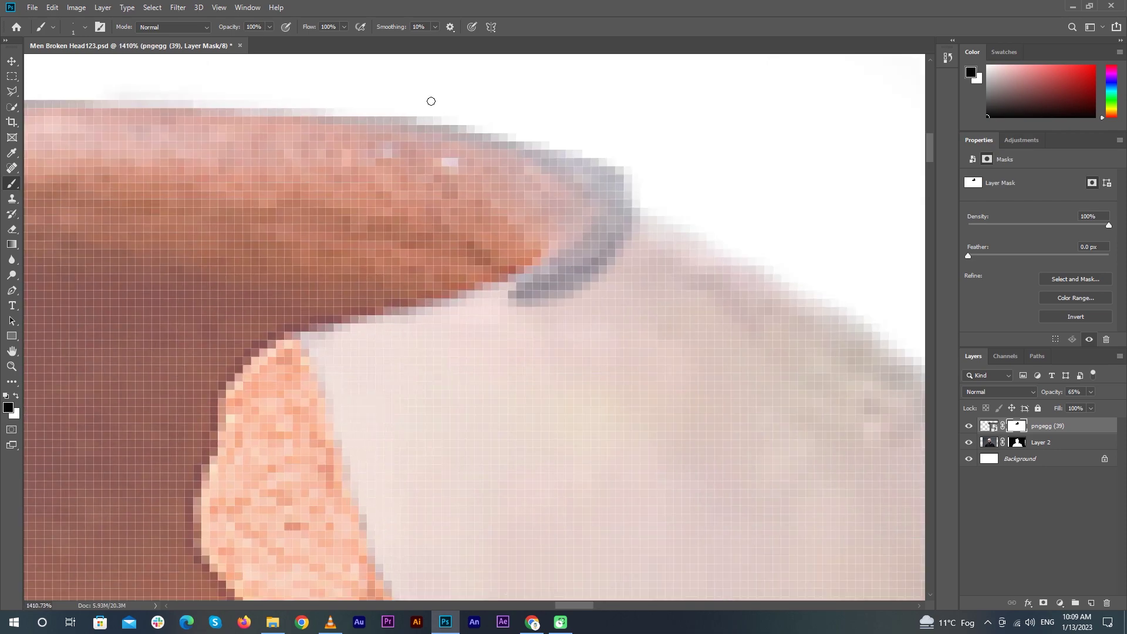
mouse_move(542, 289)
mouse_down()
mouse_move(521, 305)
mouse_move(599, 227)
mouse_move(620, 177)
mouse_move(546, 295)
mouse_up()
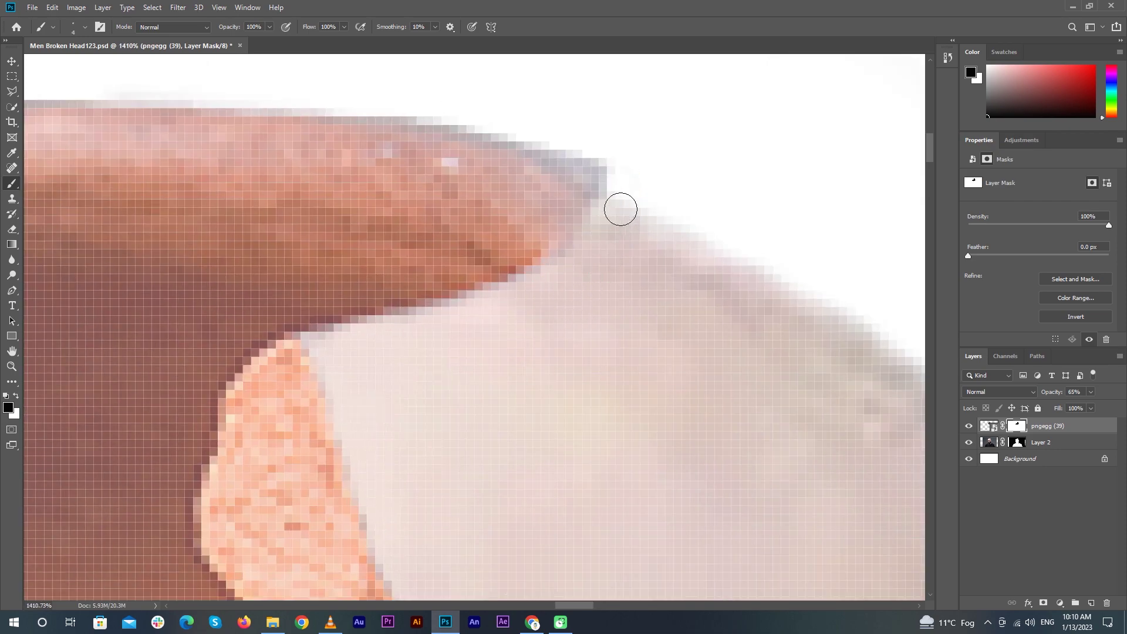
drag(607, 186, 586, 160)
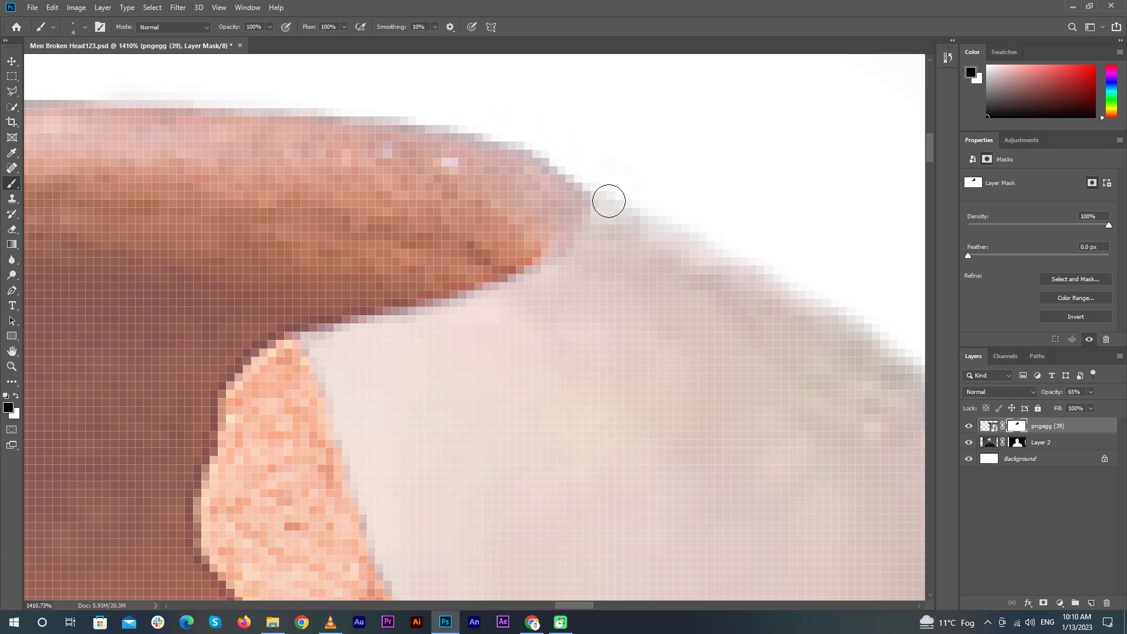
- Raise the broken pot layer's opacity to 100%
scroll(626, 215, down, 12)
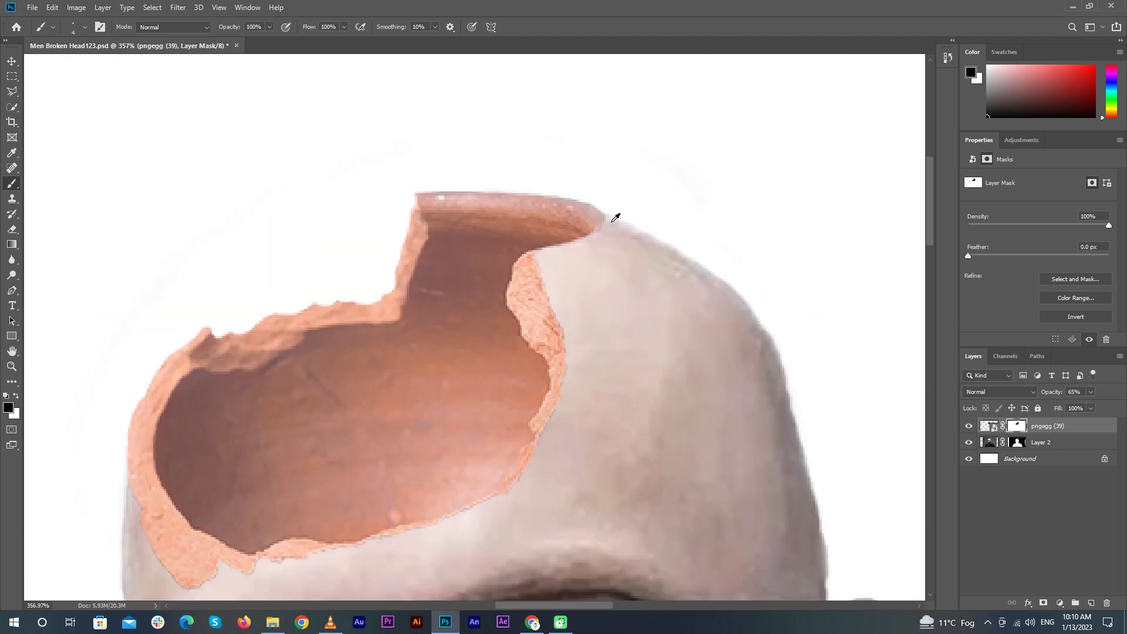
scroll(614, 221, down, 4)
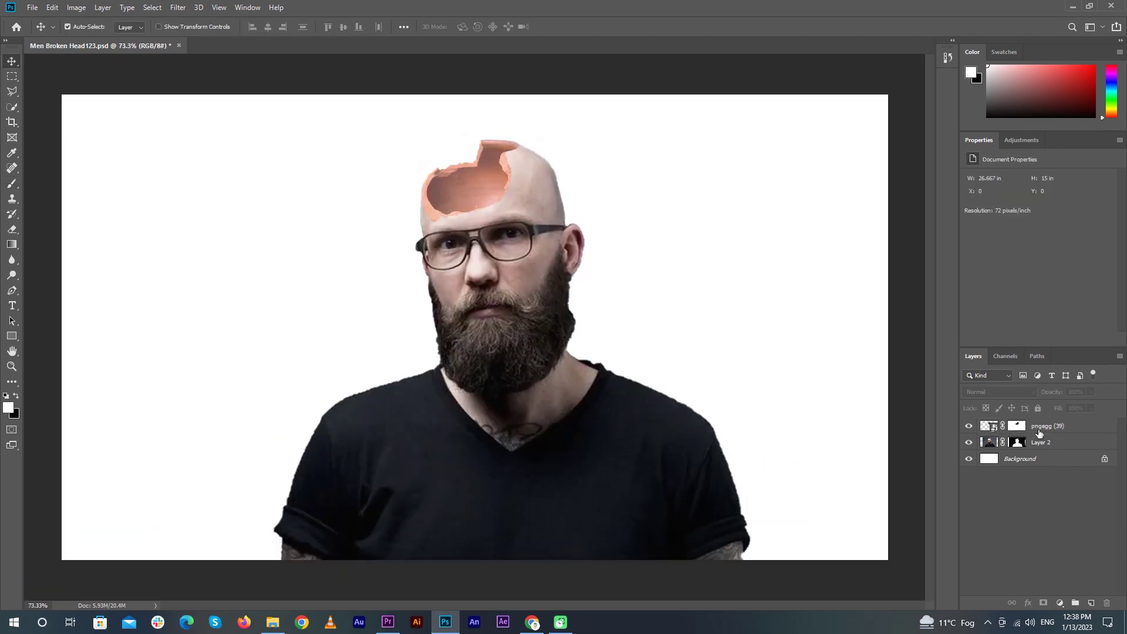
click(1054, 434)
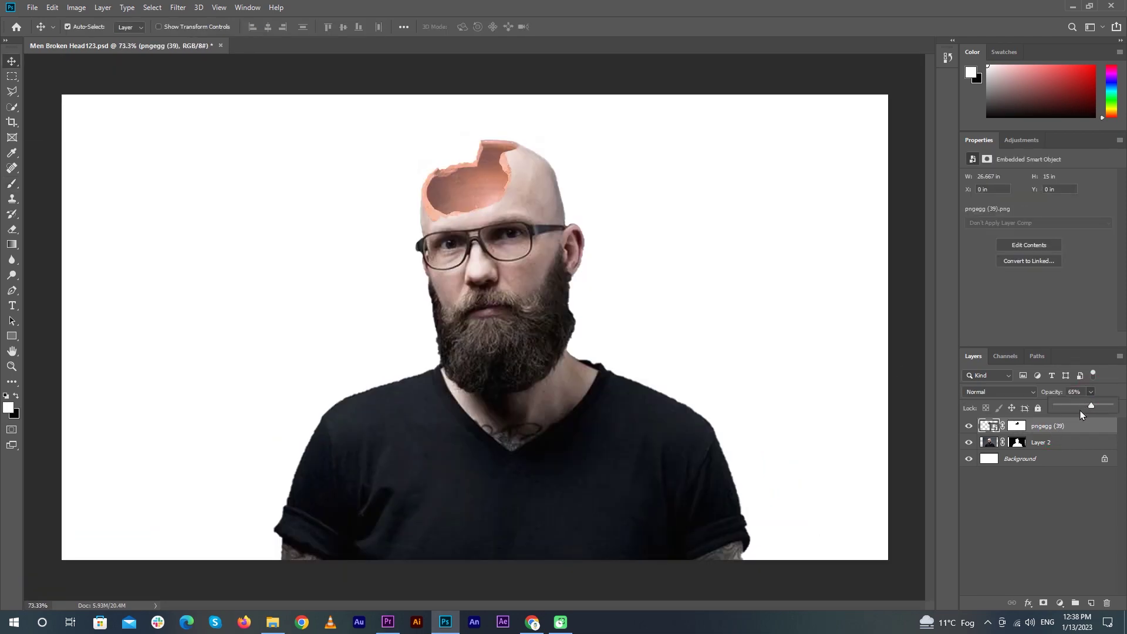
drag(1091, 408, 1125, 414)
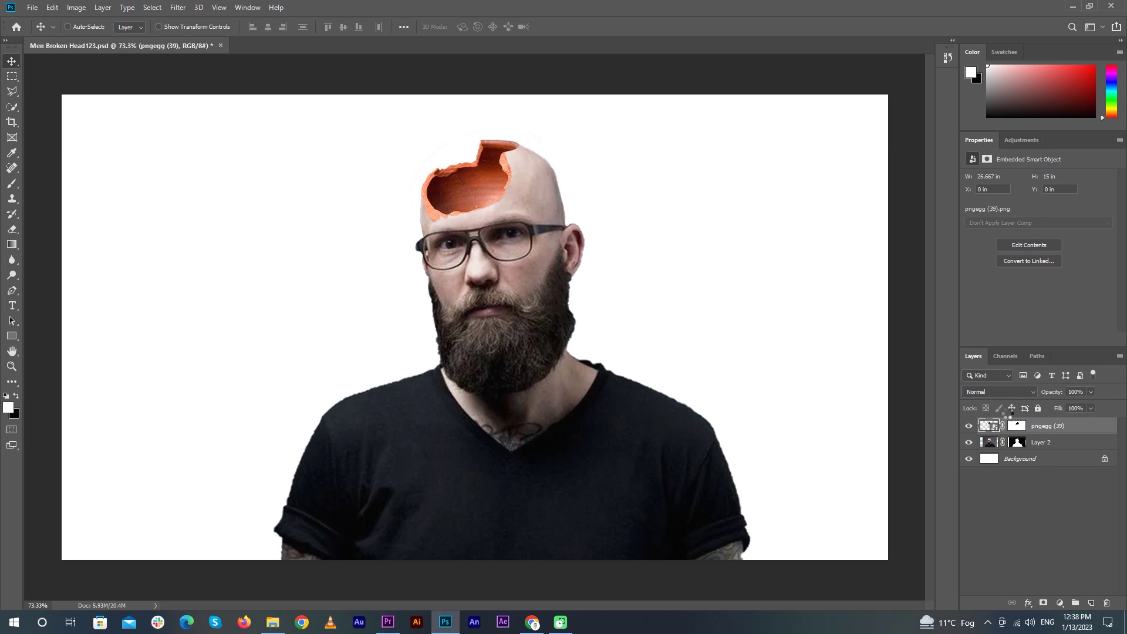
- Apply a Camera Raw Filter to the pot layer with temperature about +21, whites -61 and blacks -63
key(ctrl+shift+a)
drag(761, 235, 776, 239)
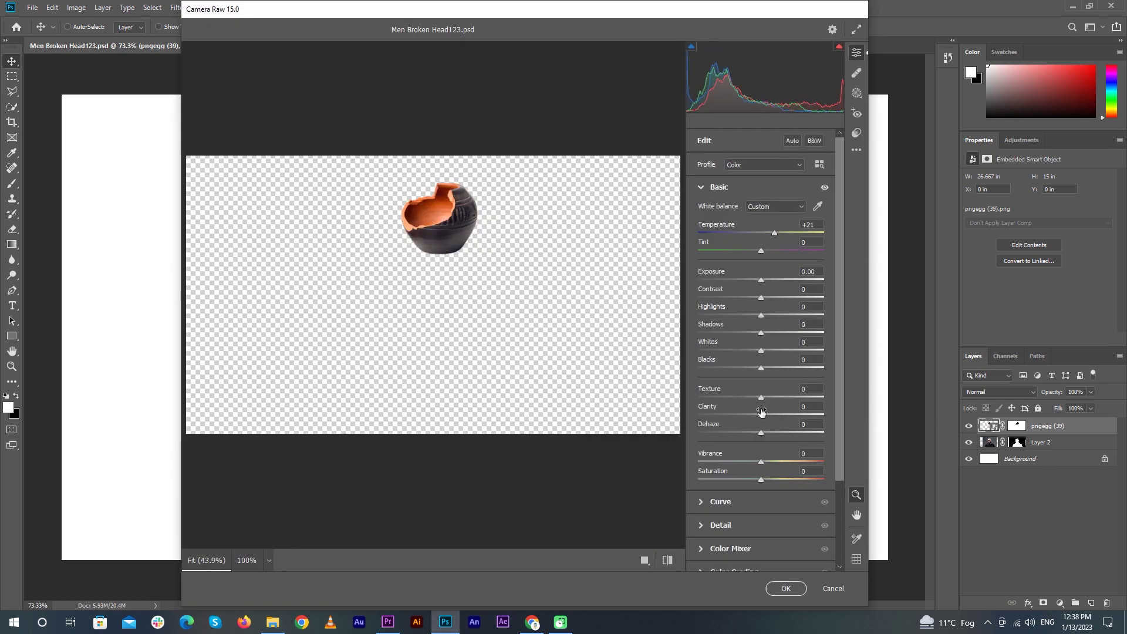
drag(761, 370, 744, 373)
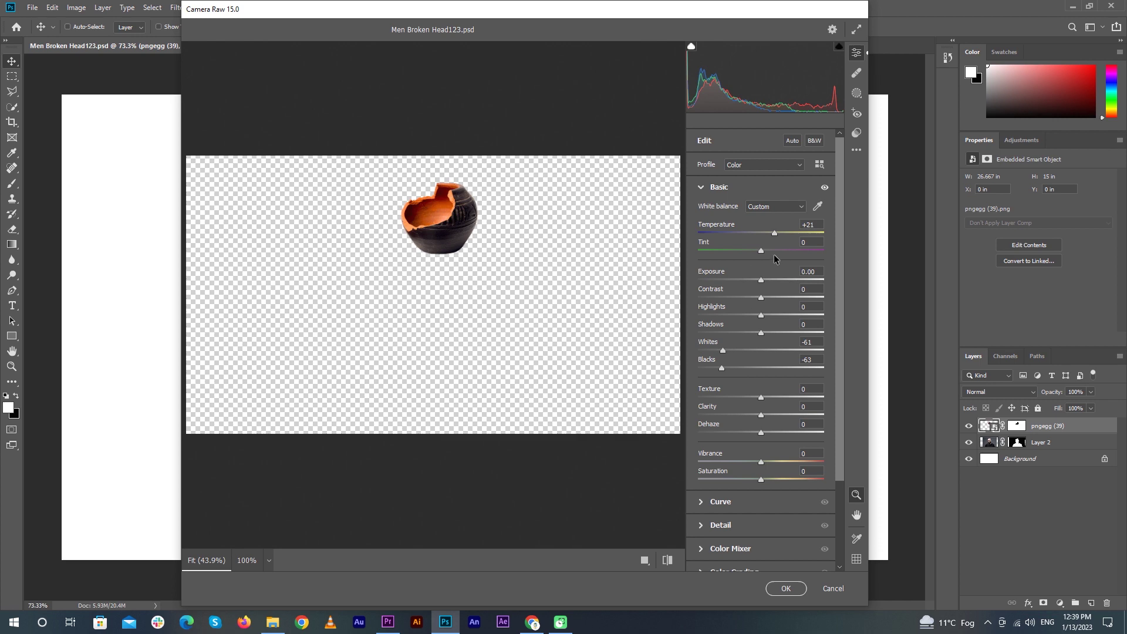
drag(773, 231, 772, 231)
click(786, 589)
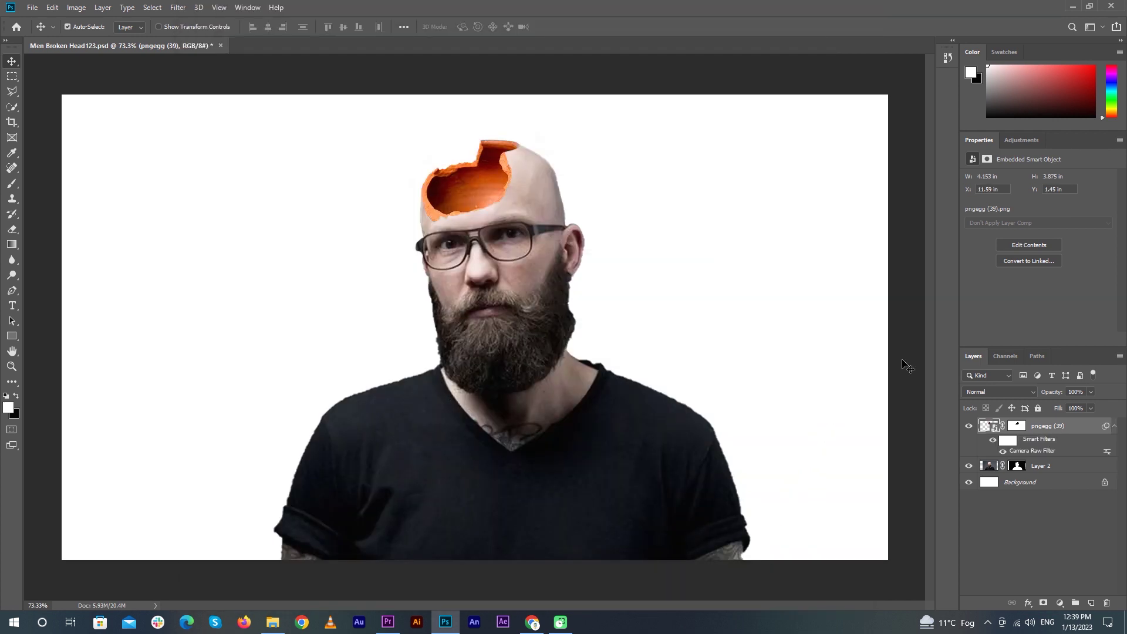